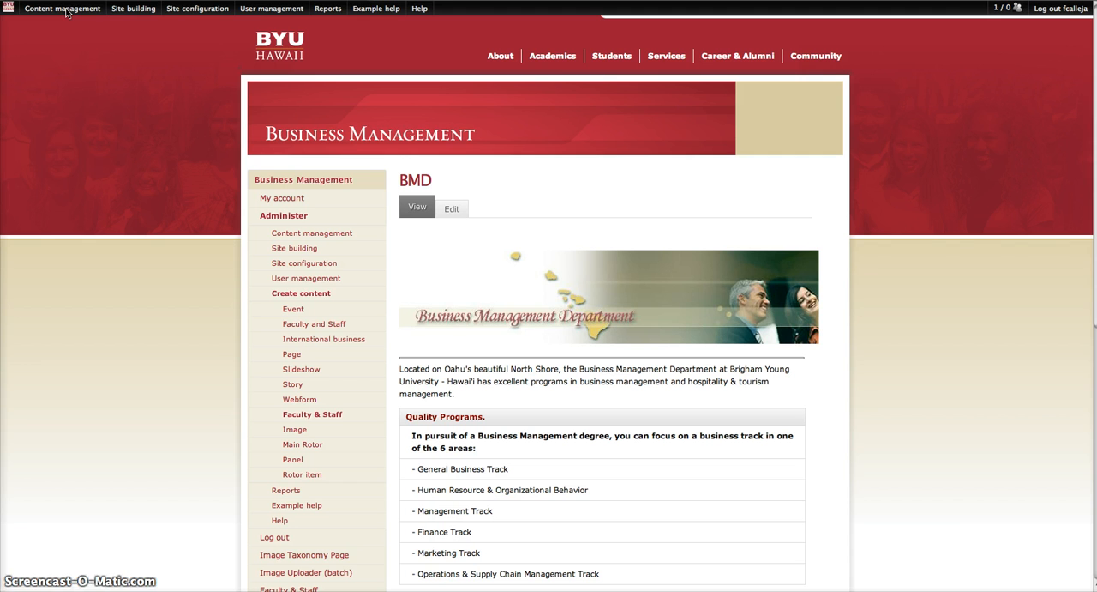
Step: Open the Panels dashboard and start creating a new panel page
mouse_move(67, 12)
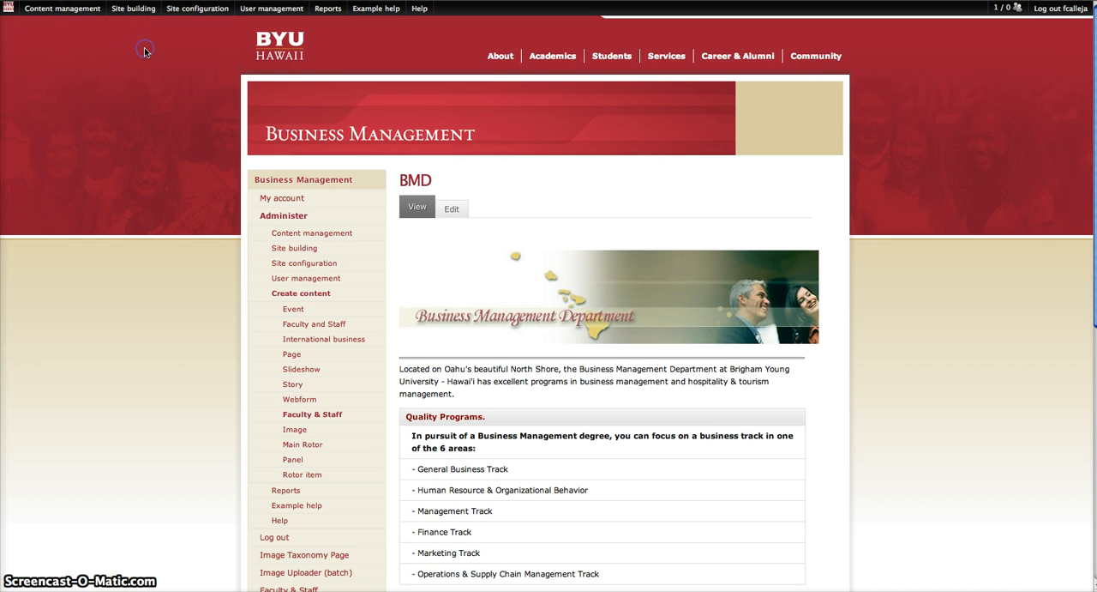
click(133, 10)
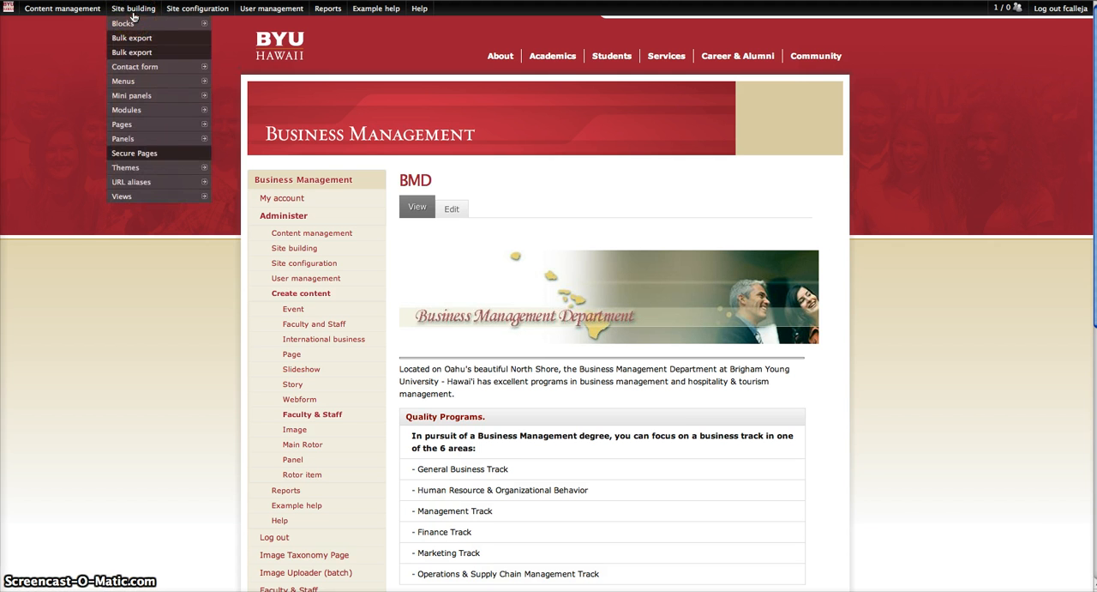
click(140, 137)
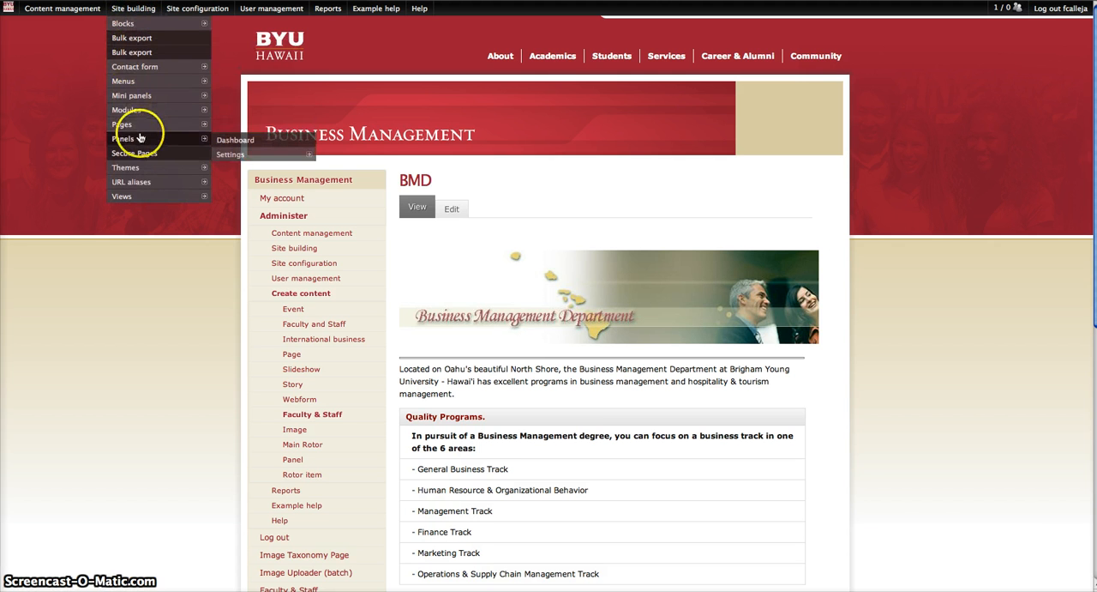
click(268, 142)
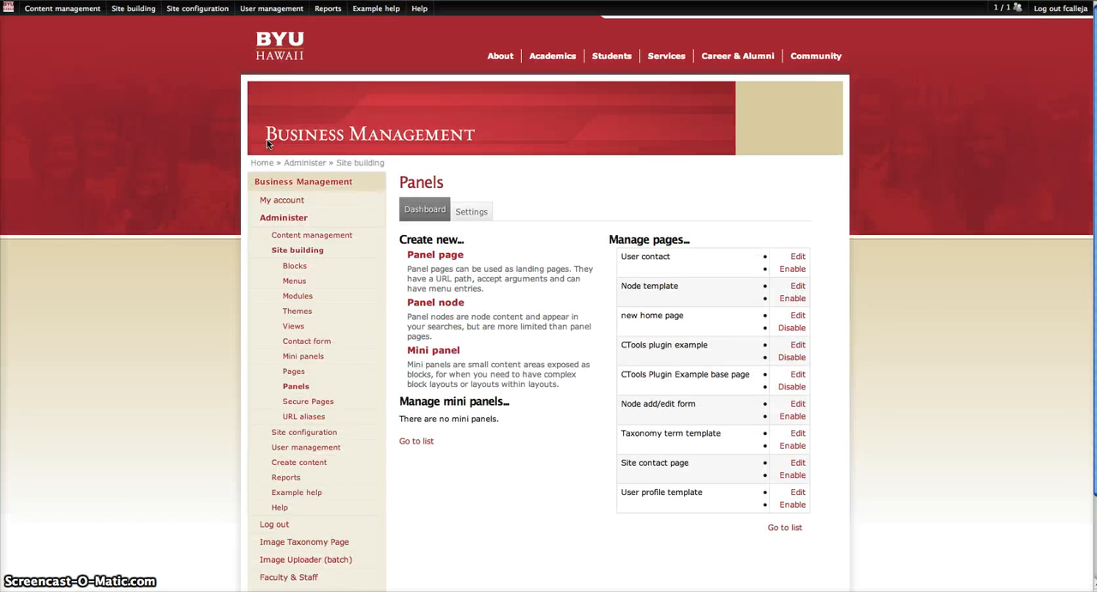
click(358, 183)
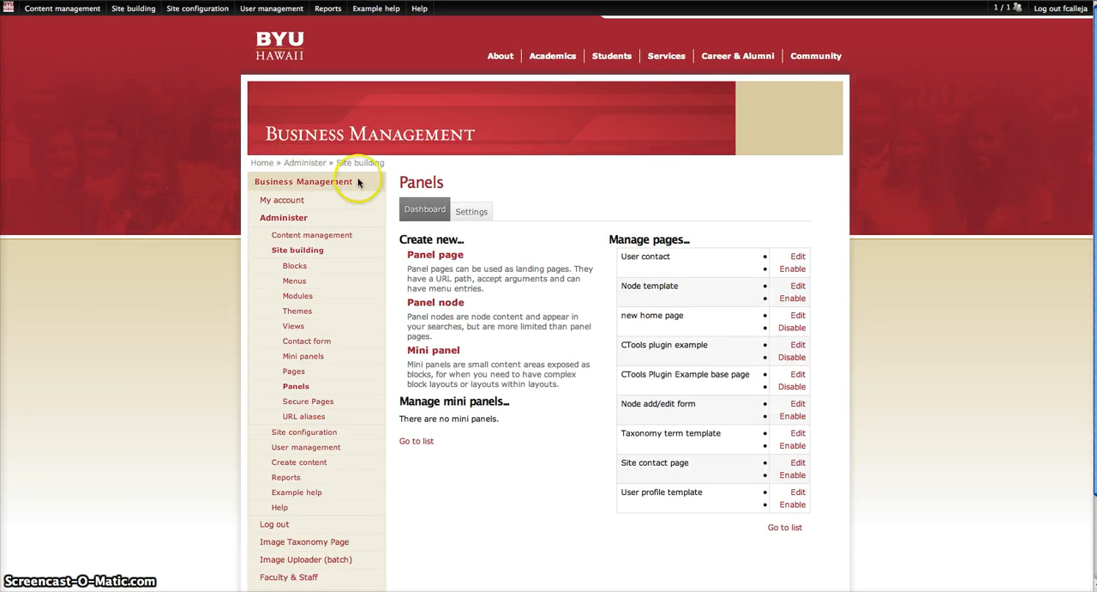
click(444, 260)
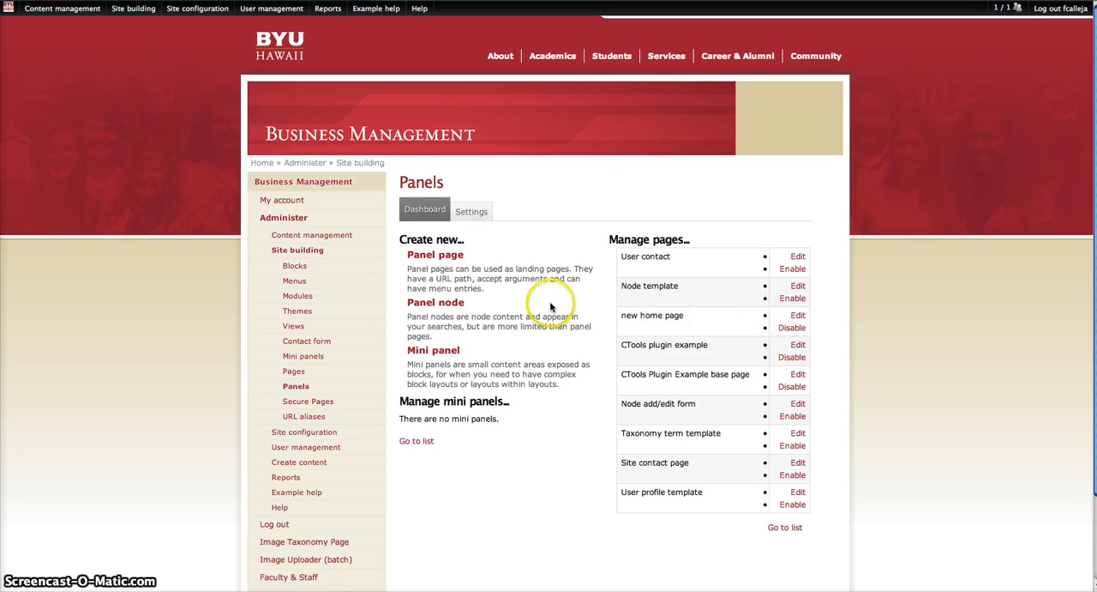
click(430, 259)
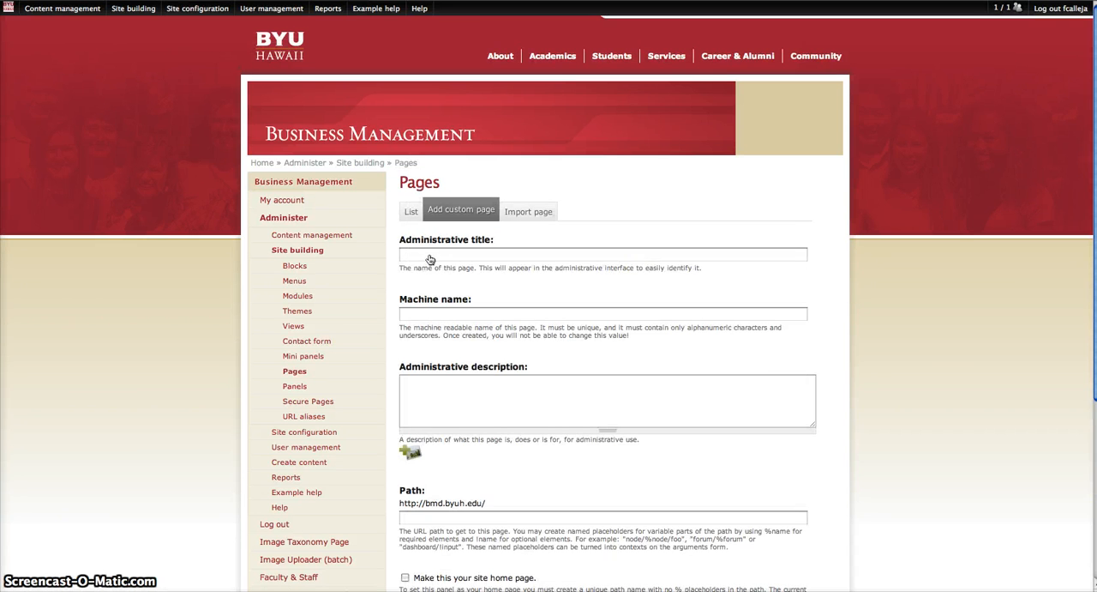
Step: Fill in the basic settings with administrative title Test1, machine name test_1, description test1 and path test_1, and continue to layout selection
click(425, 257)
text(Test1)
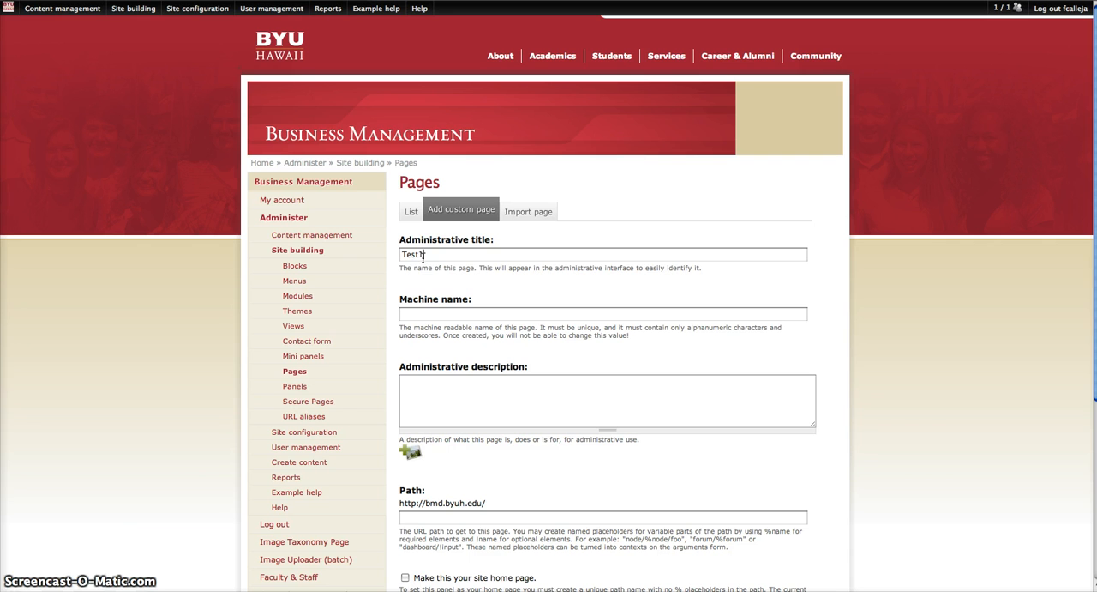
click(422, 314)
text(test_1)
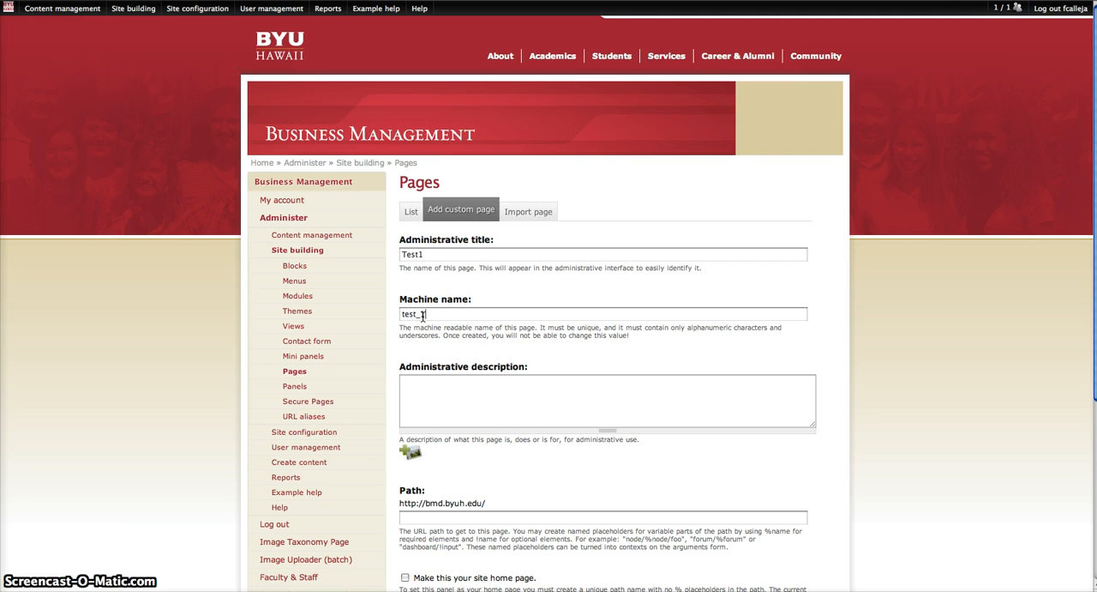
click(431, 392)
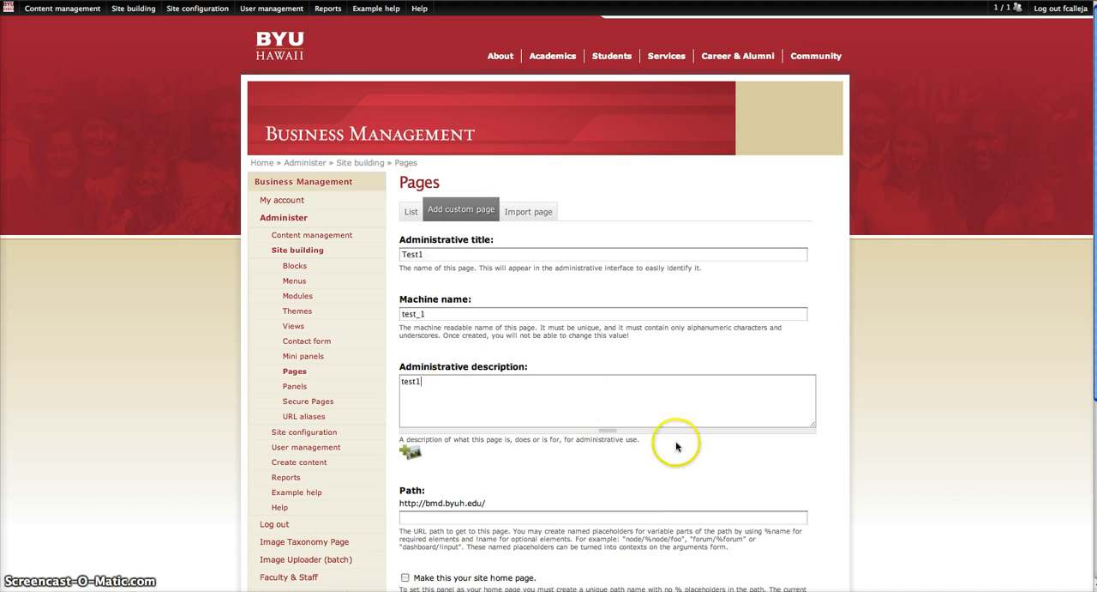
click(533, 512)
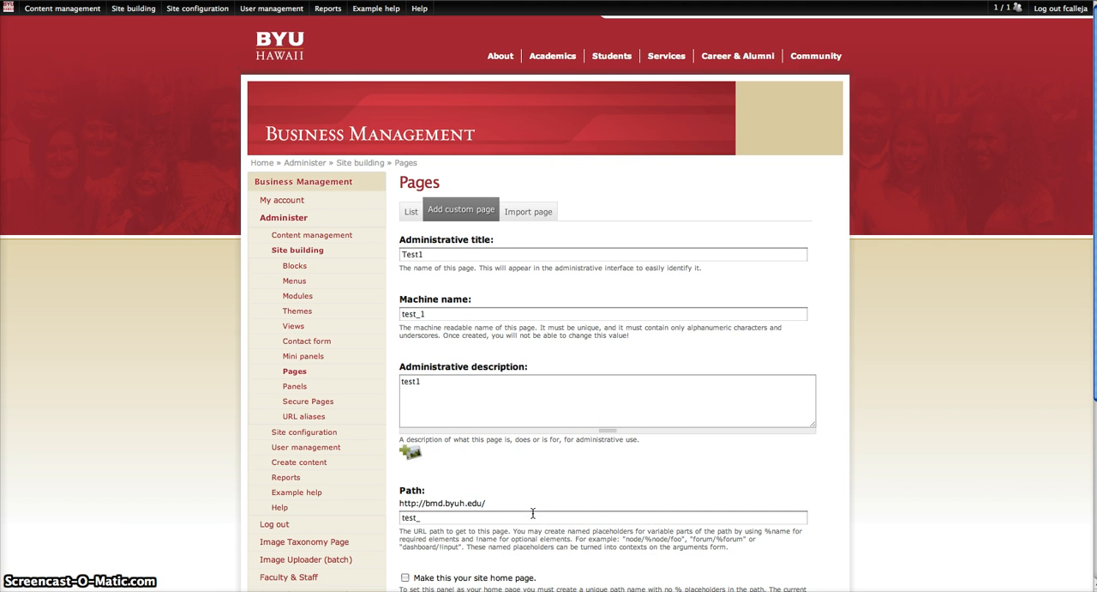
text(test_1)
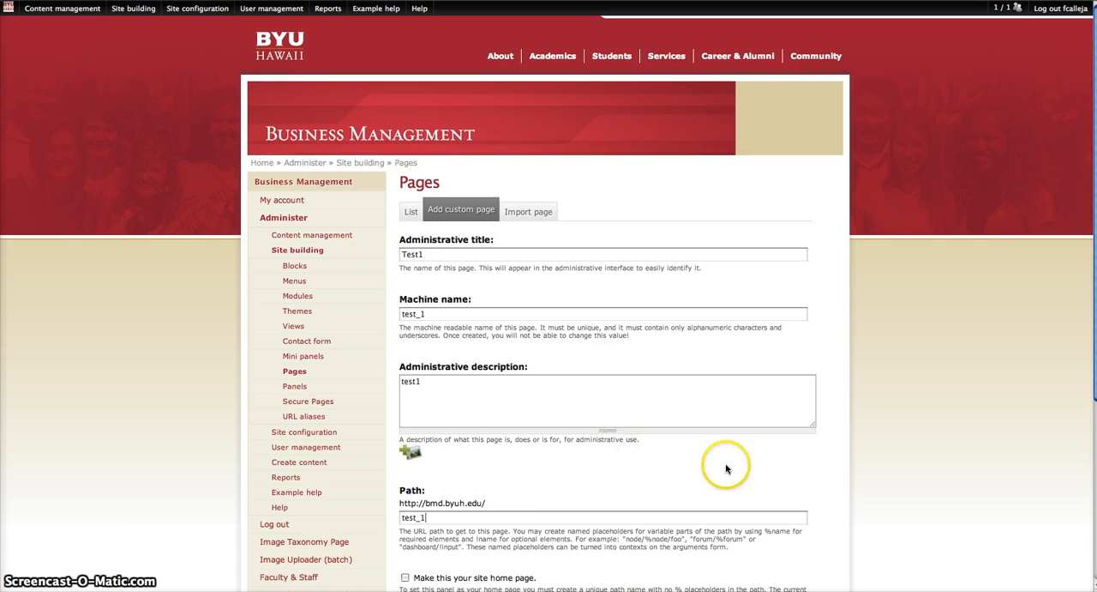
scroll(811, 480, down, 5)
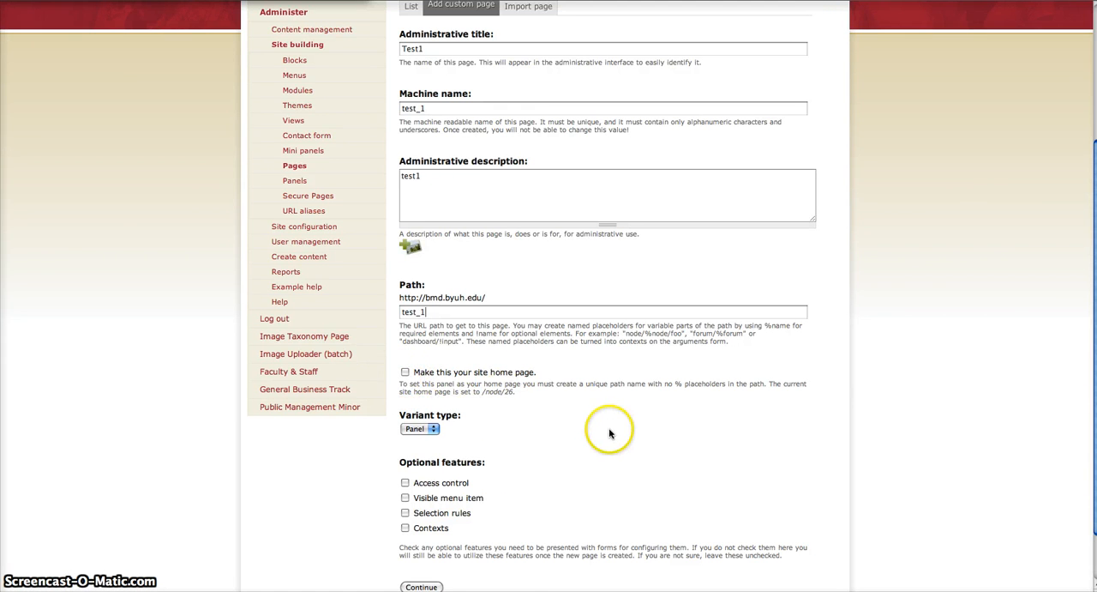
scroll(609, 433, down, 3)
click(421, 523)
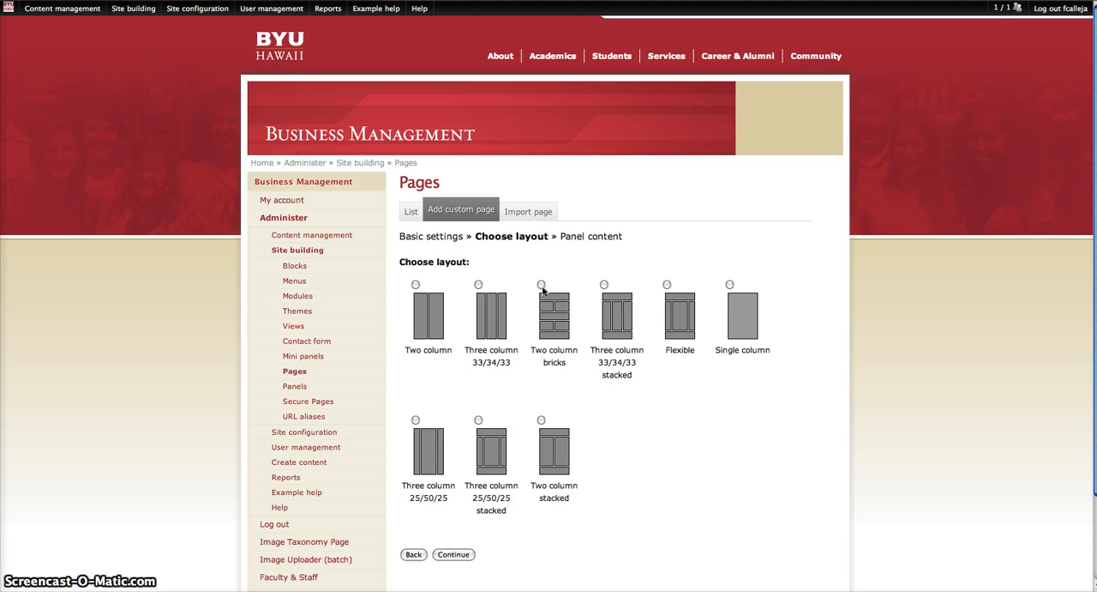
Step: Choose the Three column 33/34/33 stacked layout for the panel page and continue to its content
click(603, 284)
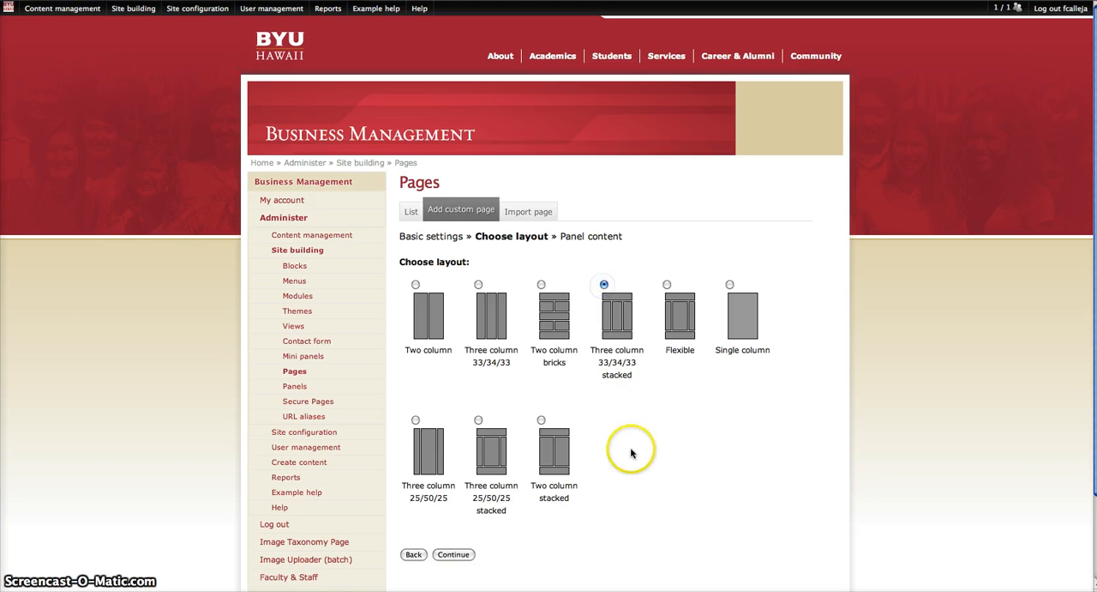
scroll(598, 469, down, 3)
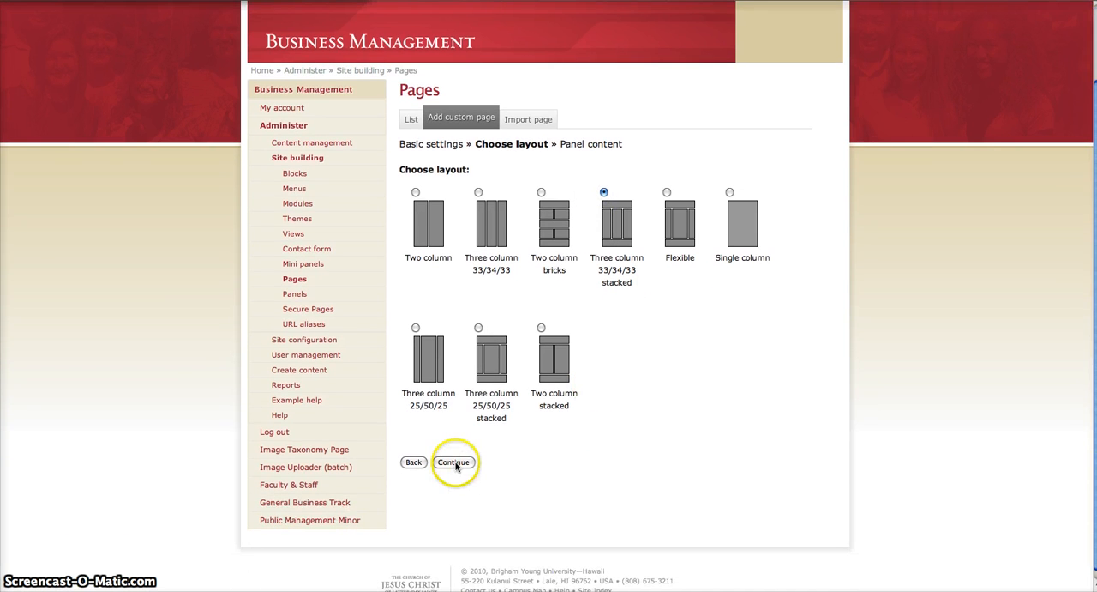
click(454, 463)
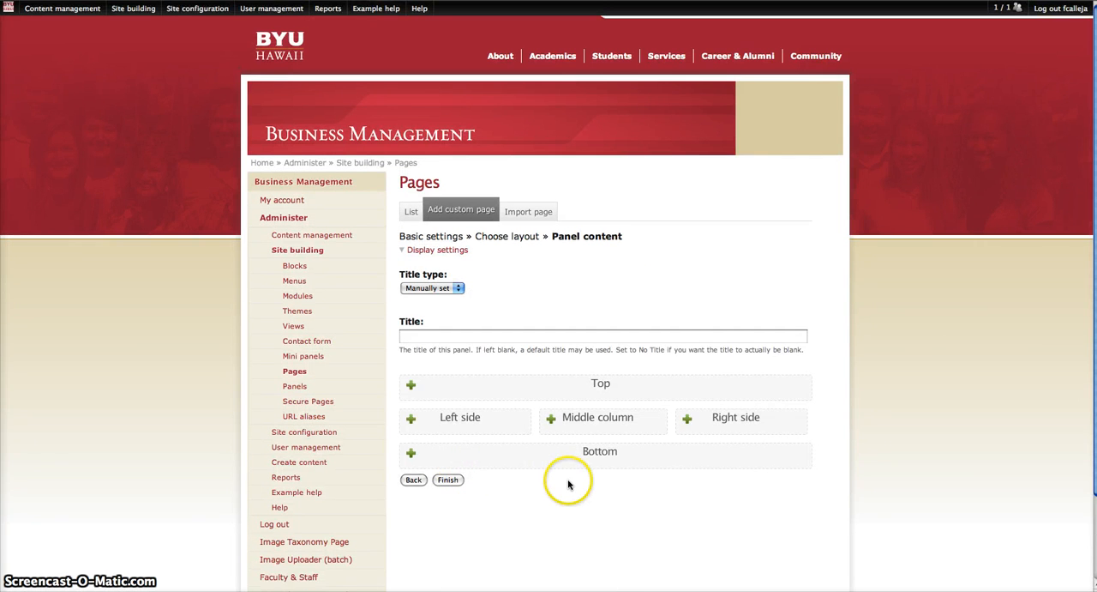
Step: Set the panel title to Test 1 and finish the page creation wizard
scroll(569, 478, down, 1)
click(421, 295)
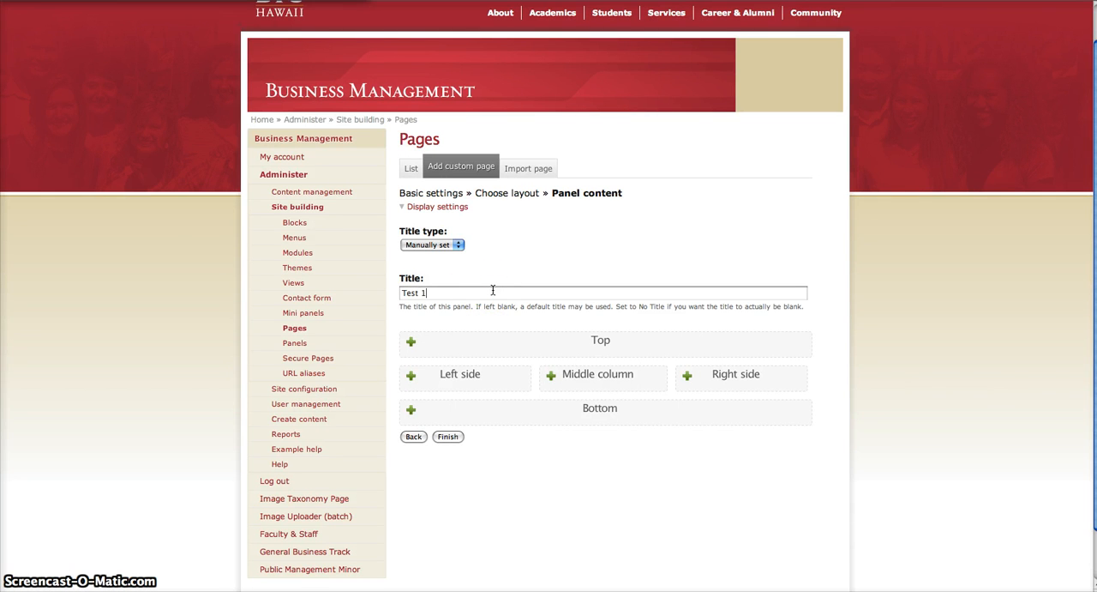
click(446, 437)
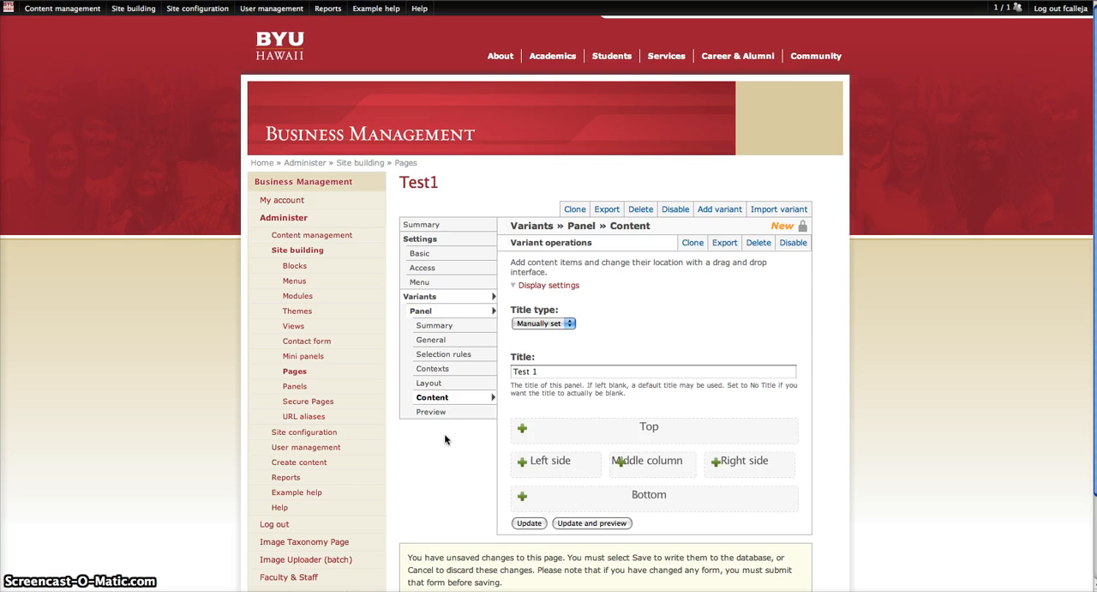
click(436, 407)
Step: Start adding an existing node as content in the Top region of the Test1 panel
scroll(436, 407, down, 3)
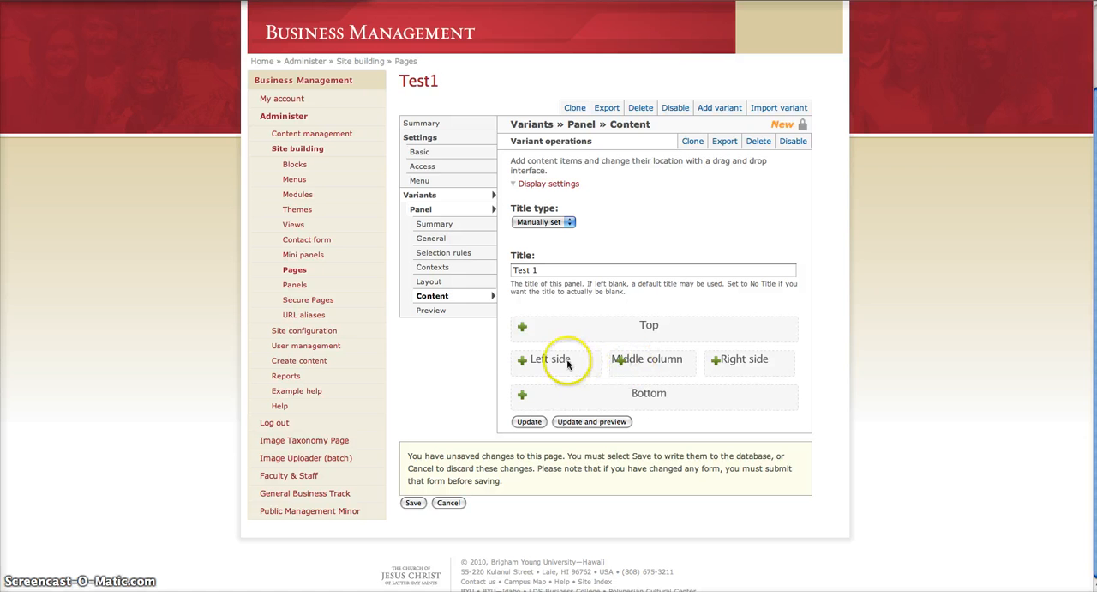
click(523, 330)
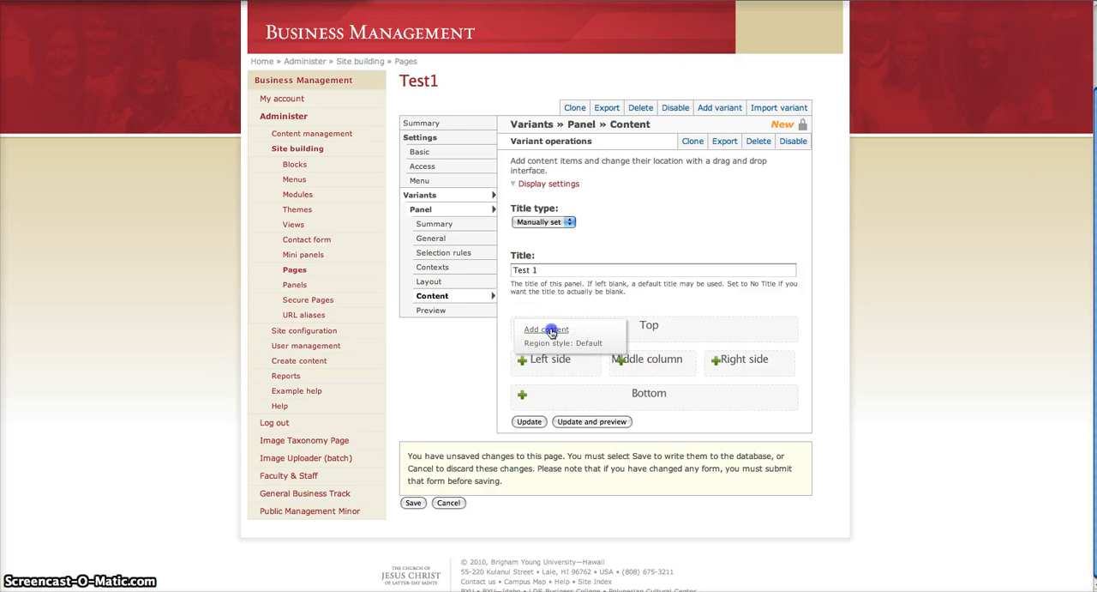
click(553, 330)
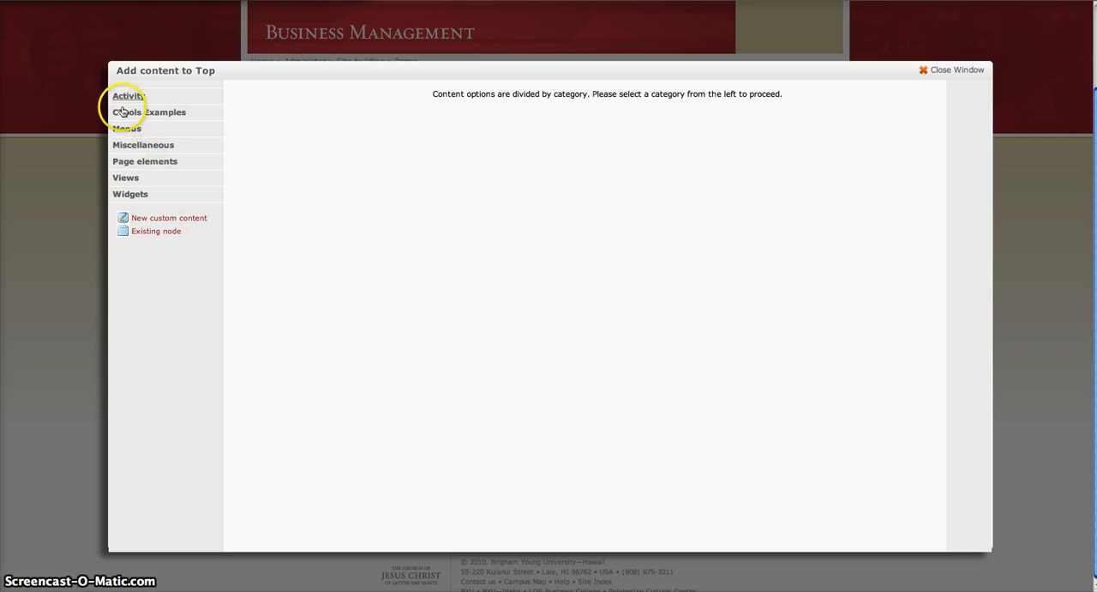
click(151, 231)
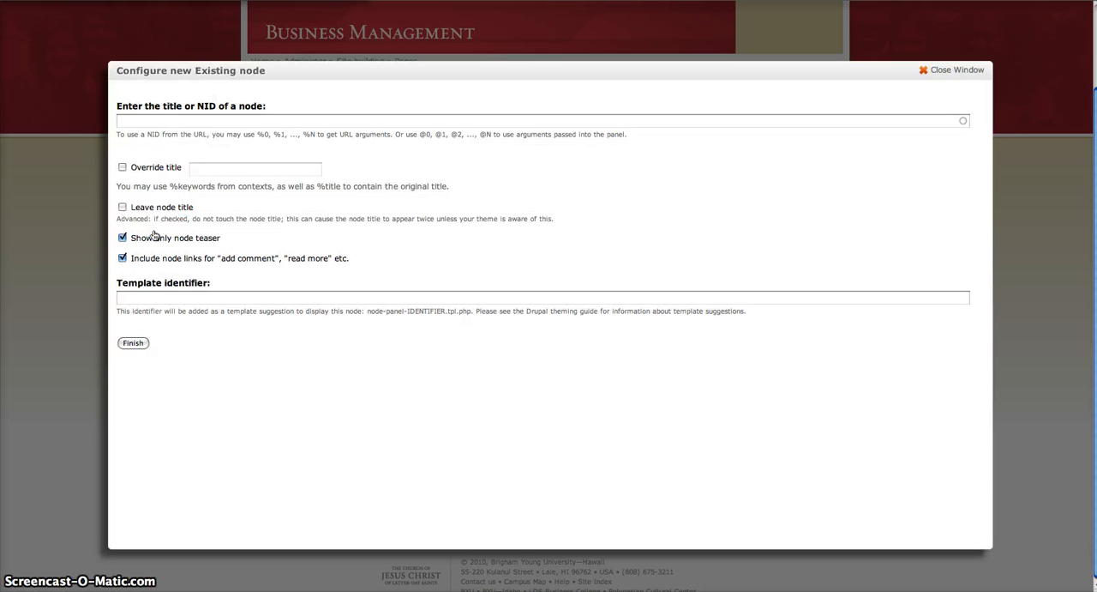
click(127, 117)
Step: Open the General Business Track page for editing in a new browser tab and check its node number in the URL
key(super+t)
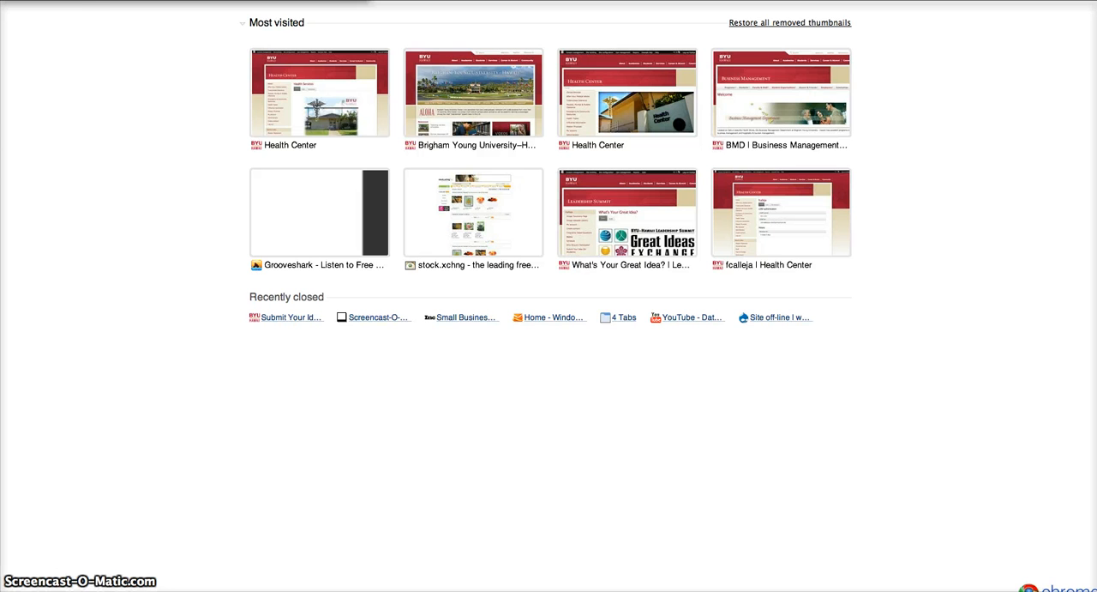
text(b)
key(Return)
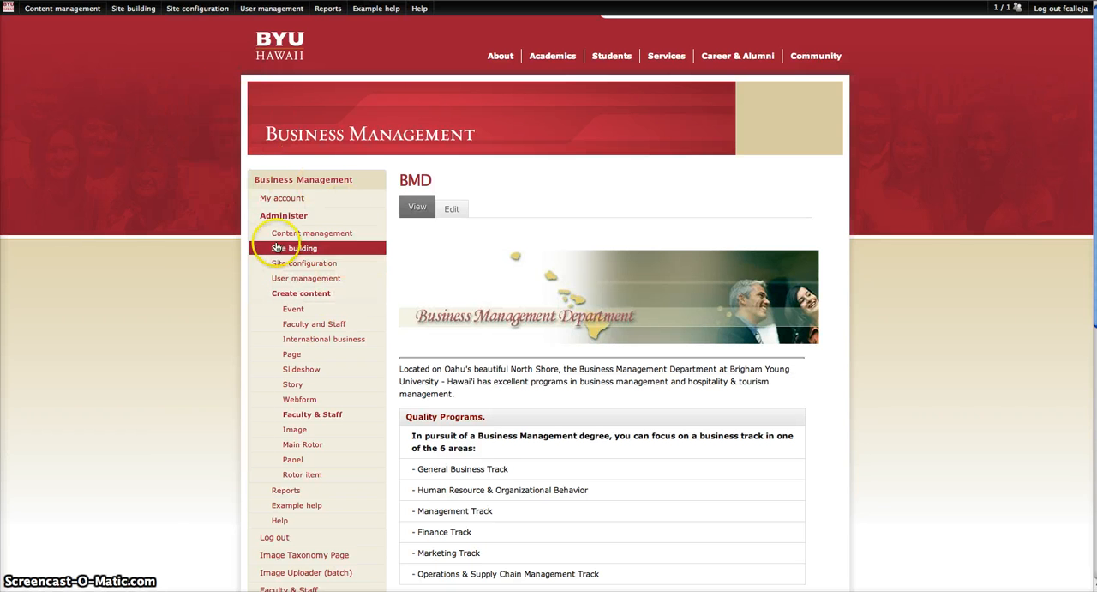
scroll(380, 192, down, 3)
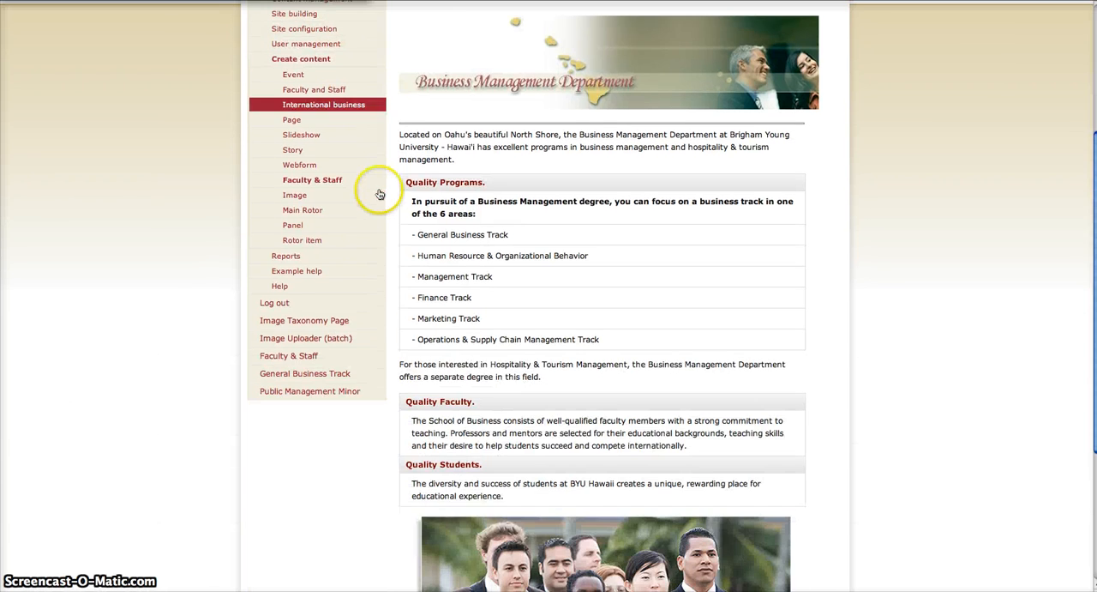
click(322, 370)
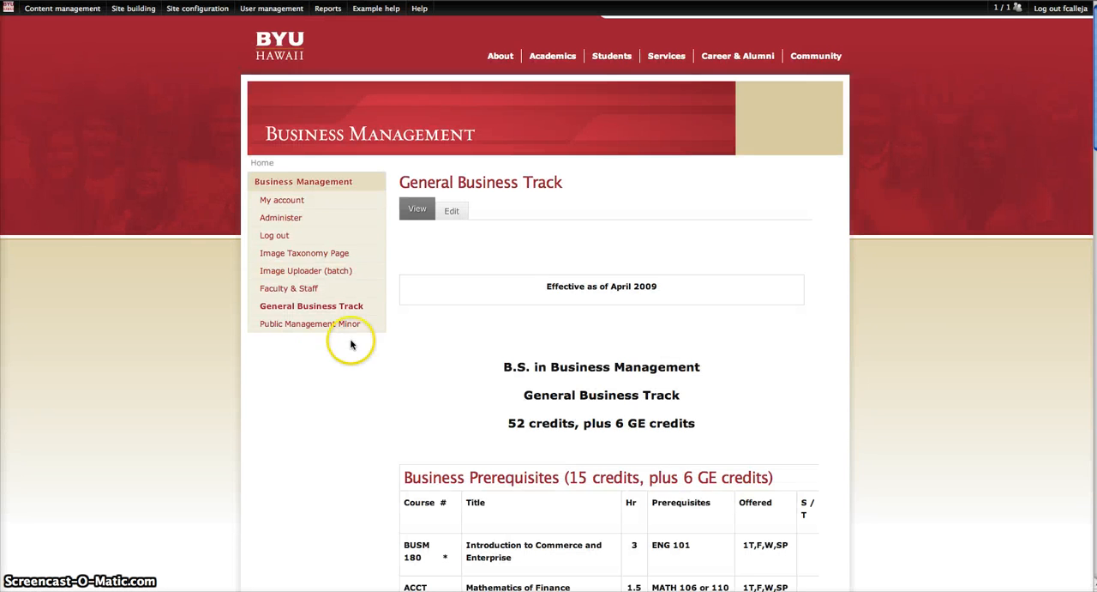
mouse_move(200, 6)
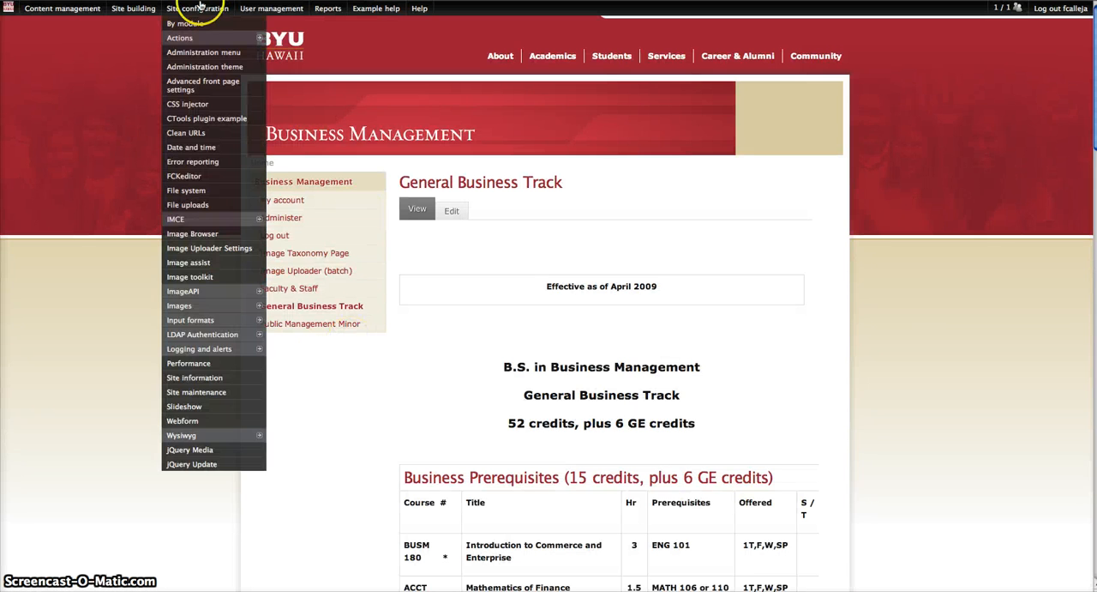
click(458, 215)
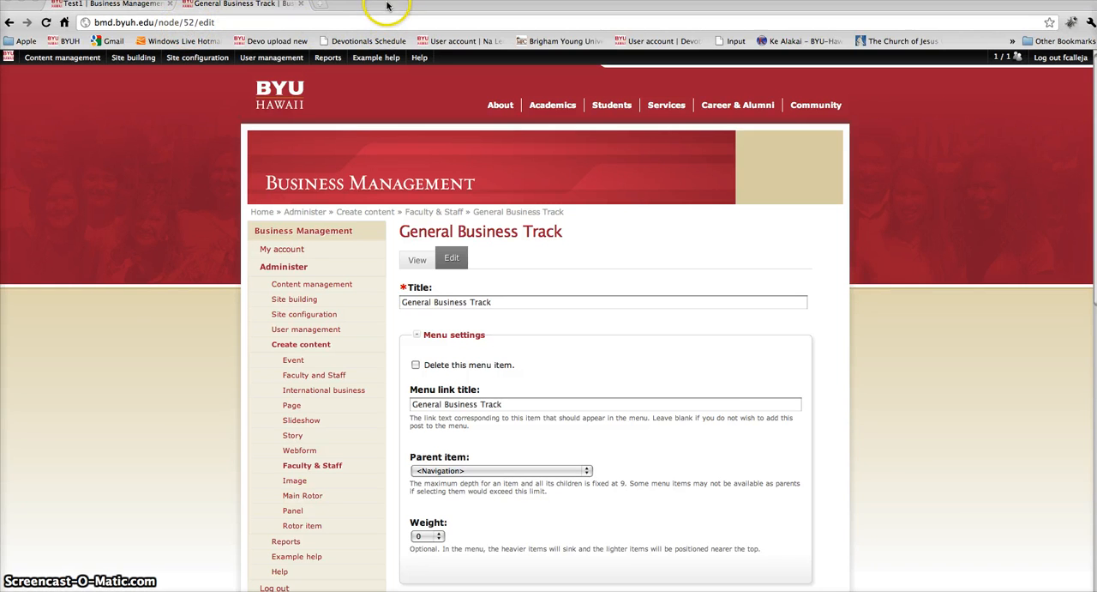
mouse_move(388, 4)
mouse_down()
mouse_move(391, 28)
mouse_move(390, 5)
mouse_up()
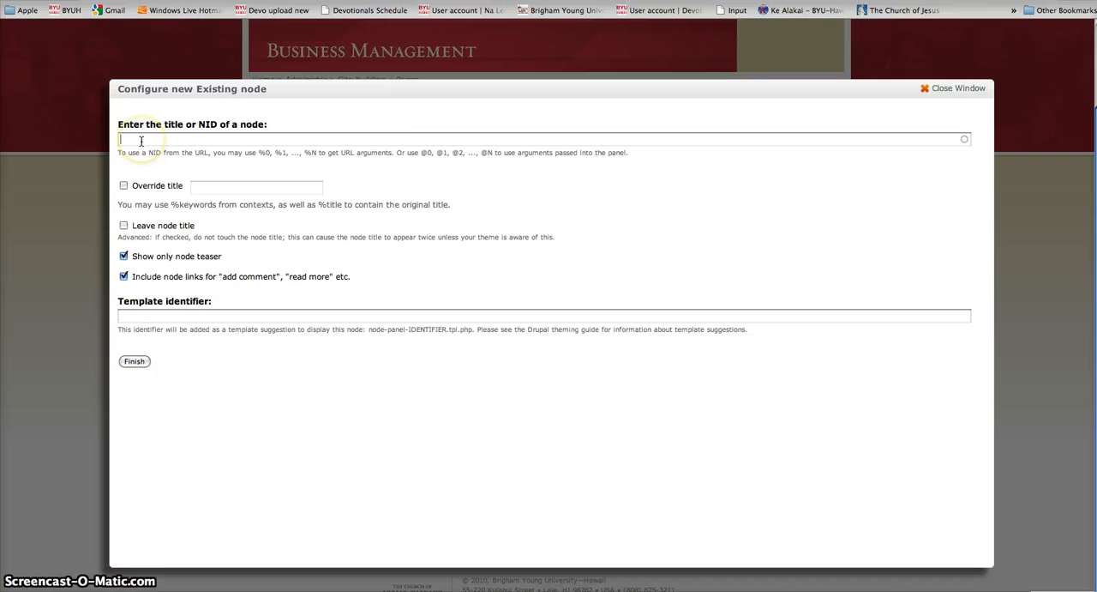
text(node)
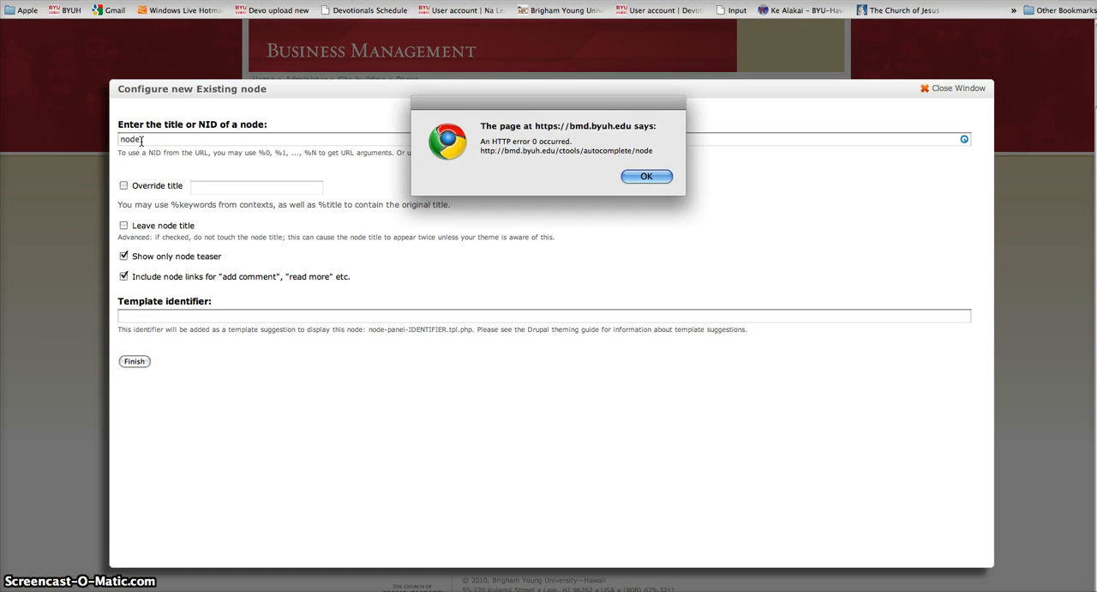
click(645, 176)
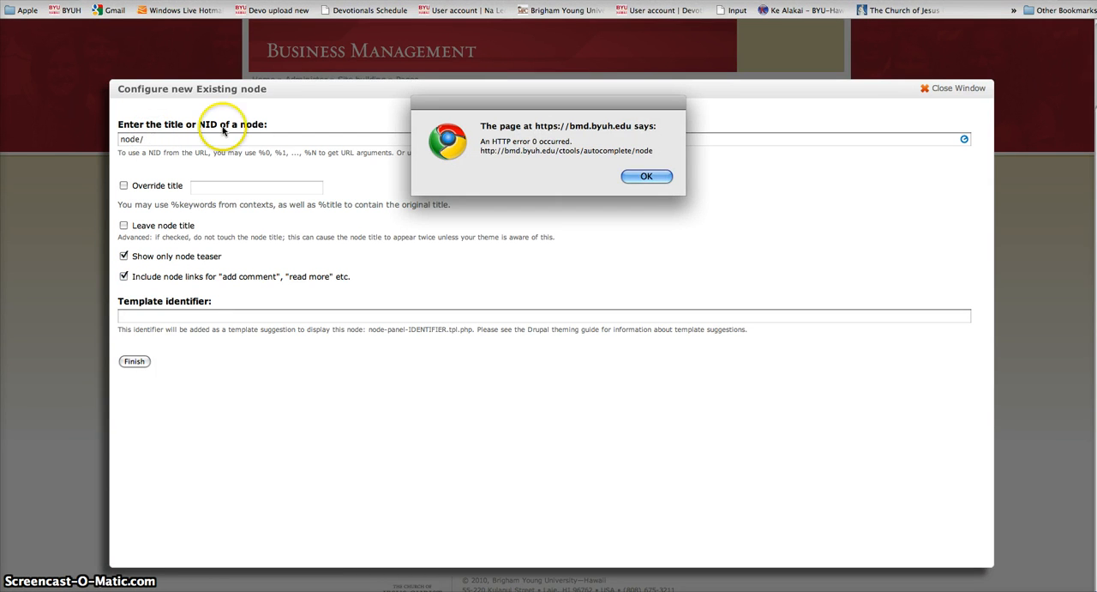
click(646, 176)
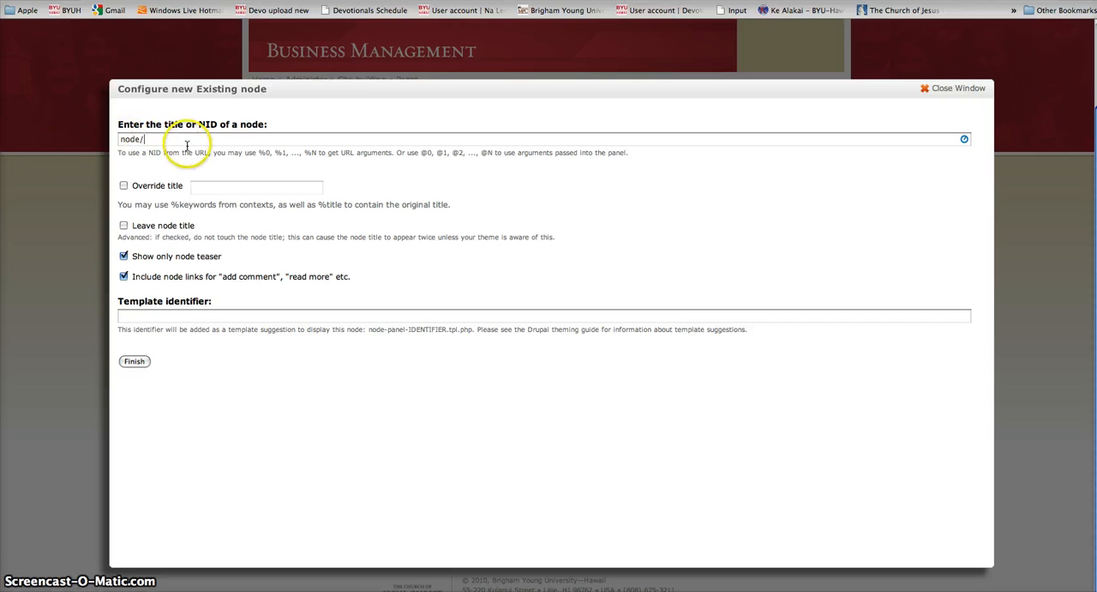
Step: Enter 52 as the NID of the existing node for the Top region
drag(185, 137, 110, 139)
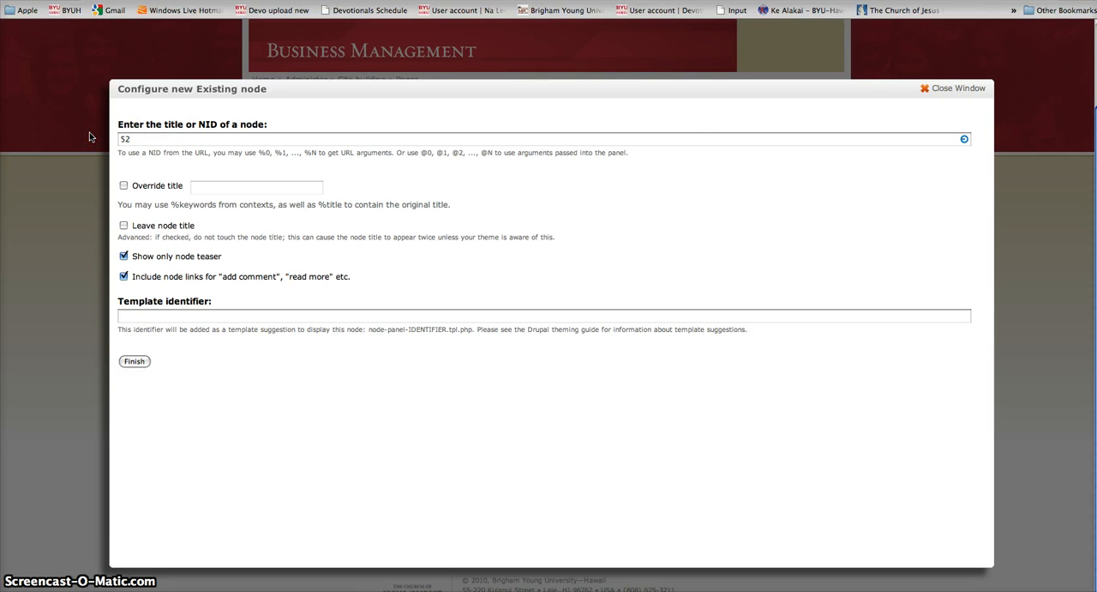
Step: Turn off the teaser-only display and node links for node 52 and finish adding it to the Top region
click(650, 176)
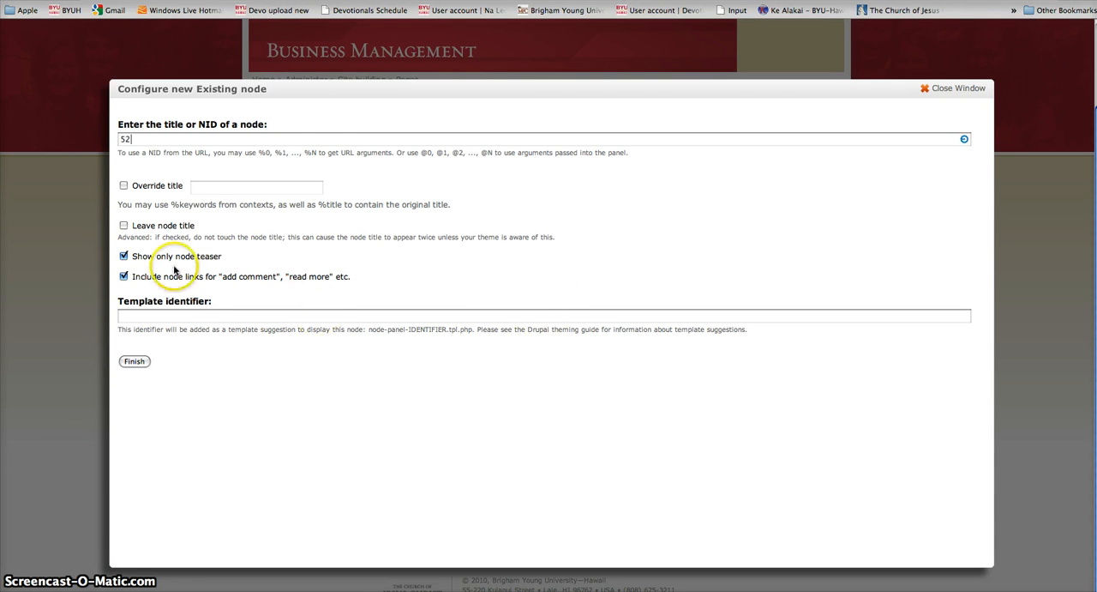
mouse_move(329, 93)
mouse_down()
mouse_move(332, 153)
mouse_move(330, 91)
mouse_up()
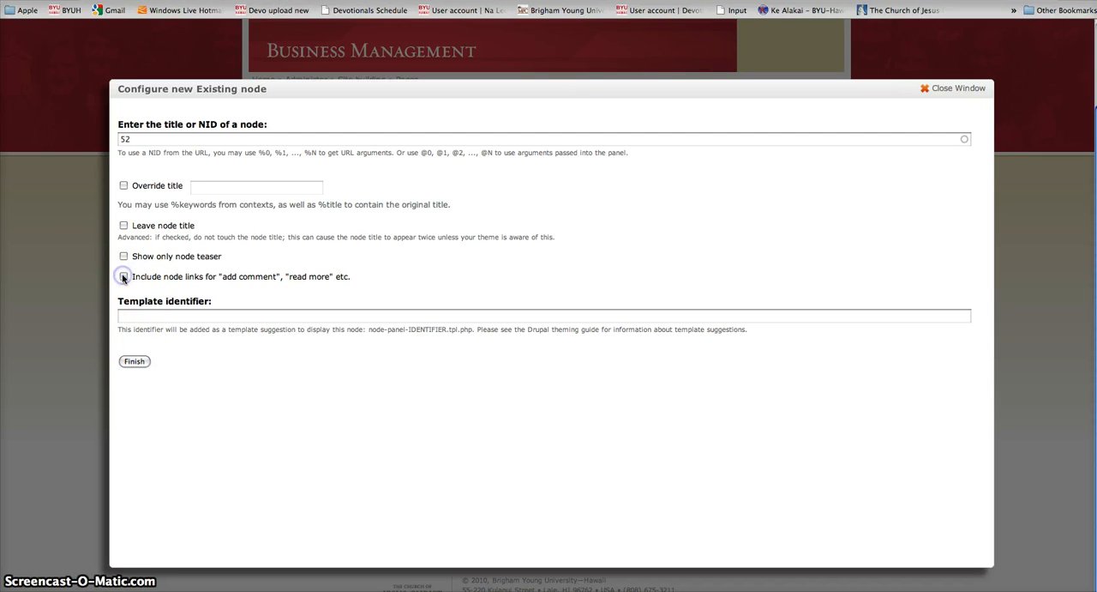
click(132, 361)
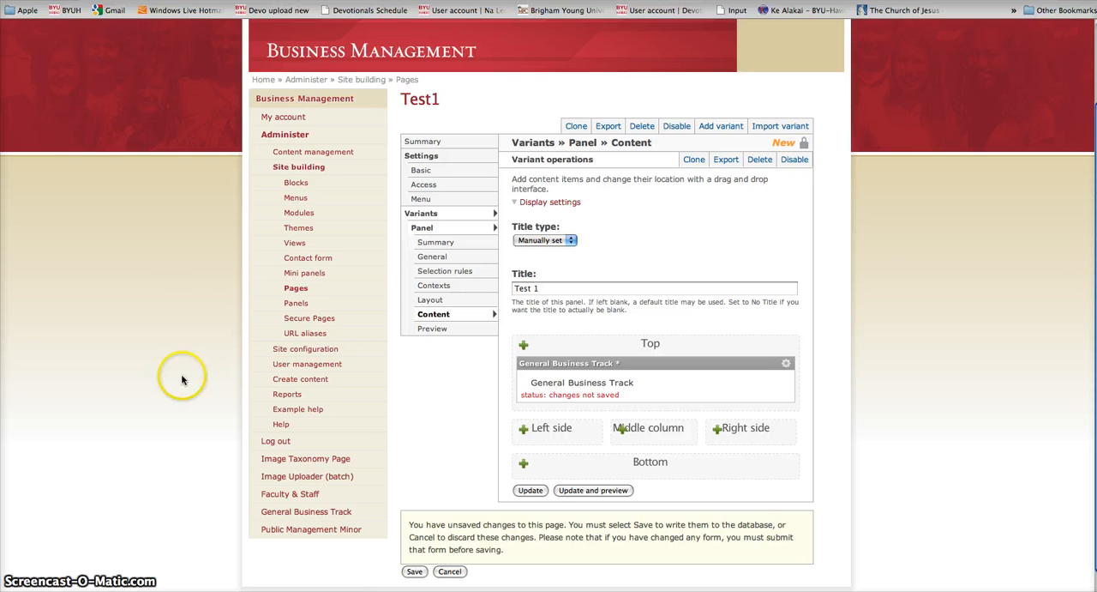
Step: Update the panel content and save the Test1 page with General Business Track in its Top region
click(531, 490)
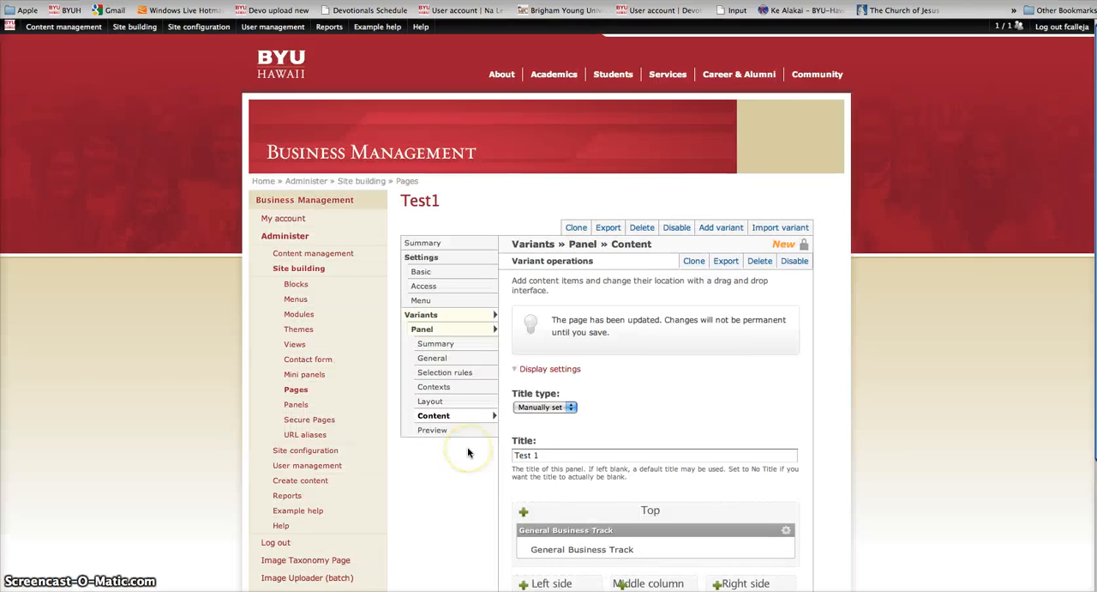
scroll(468, 452, down, 3)
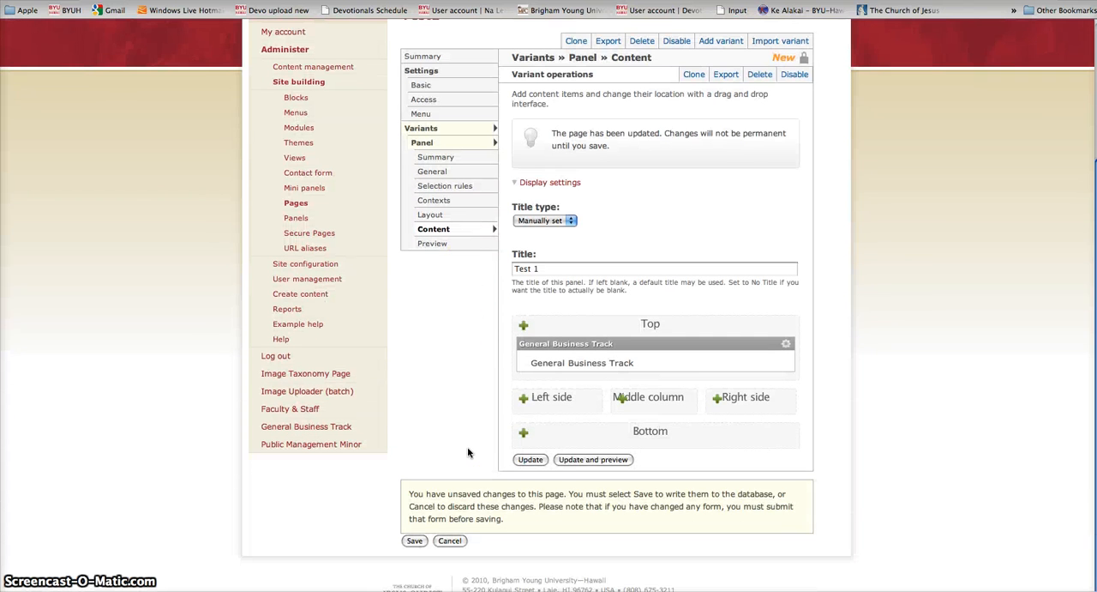
click(414, 540)
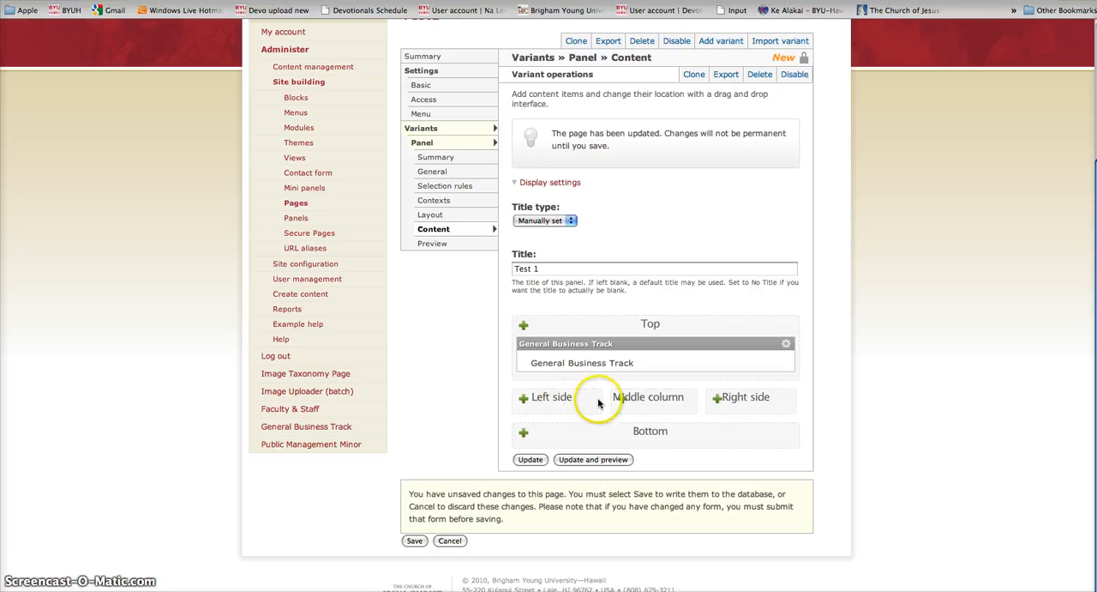
key(super+t)
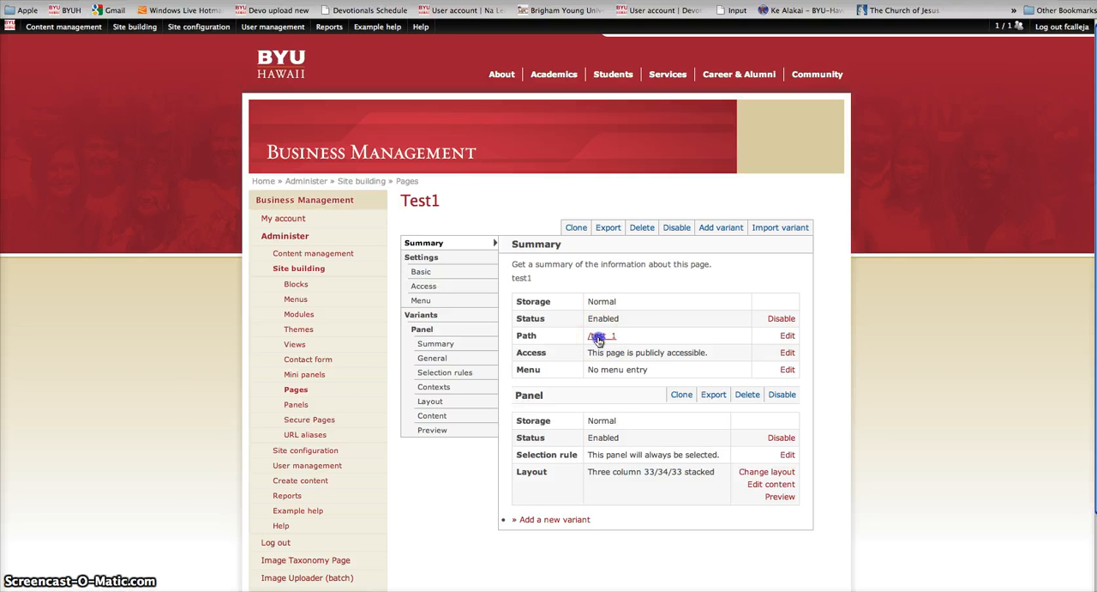
Step: Open the page at /test_1 and examine the General Business Track content from start to end
click(600, 341)
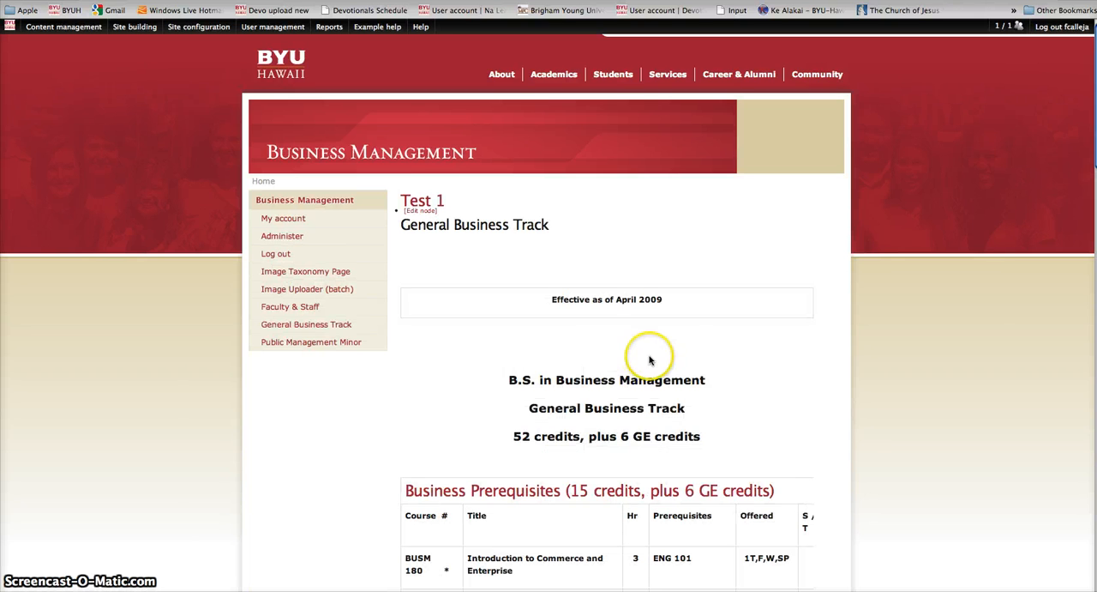
scroll(653, 362, down, 6)
scroll(653, 364, down, 15)
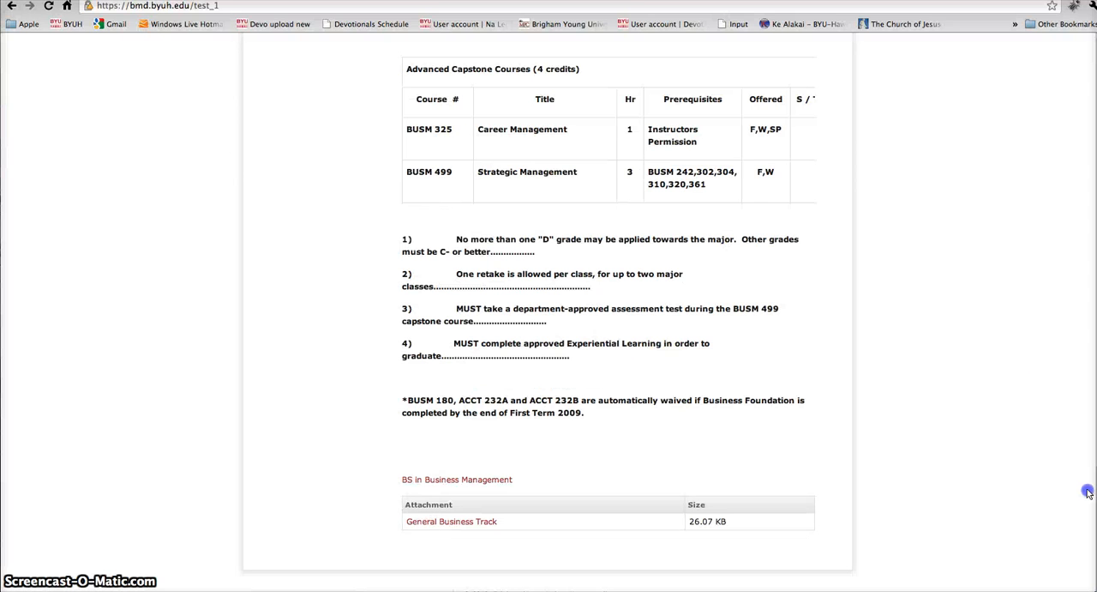
scroll(1012, 458, up, 3)
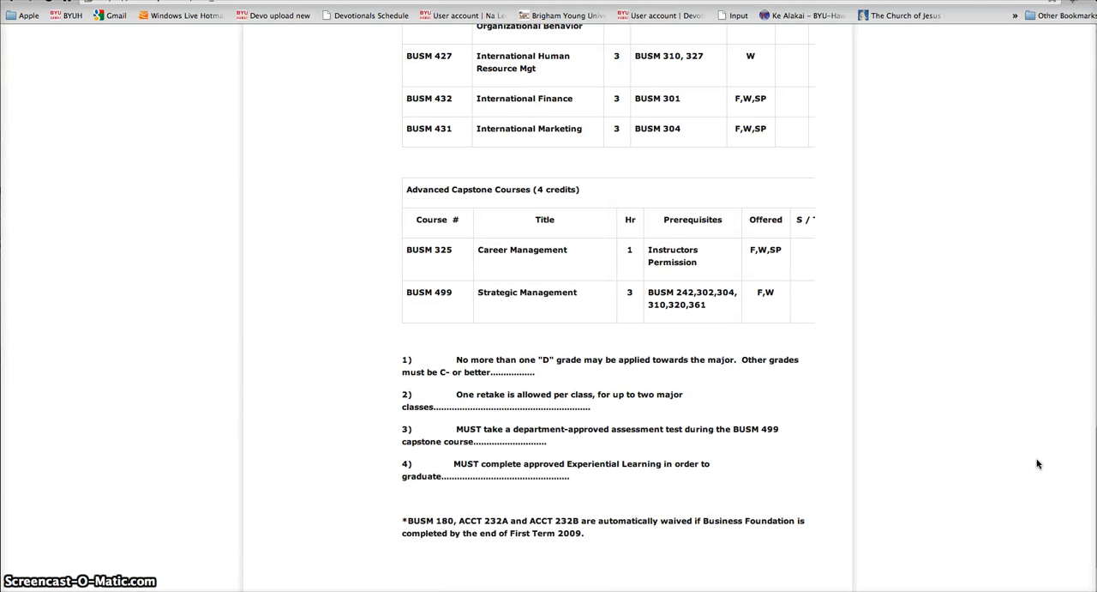
scroll(1037, 462, up, 1)
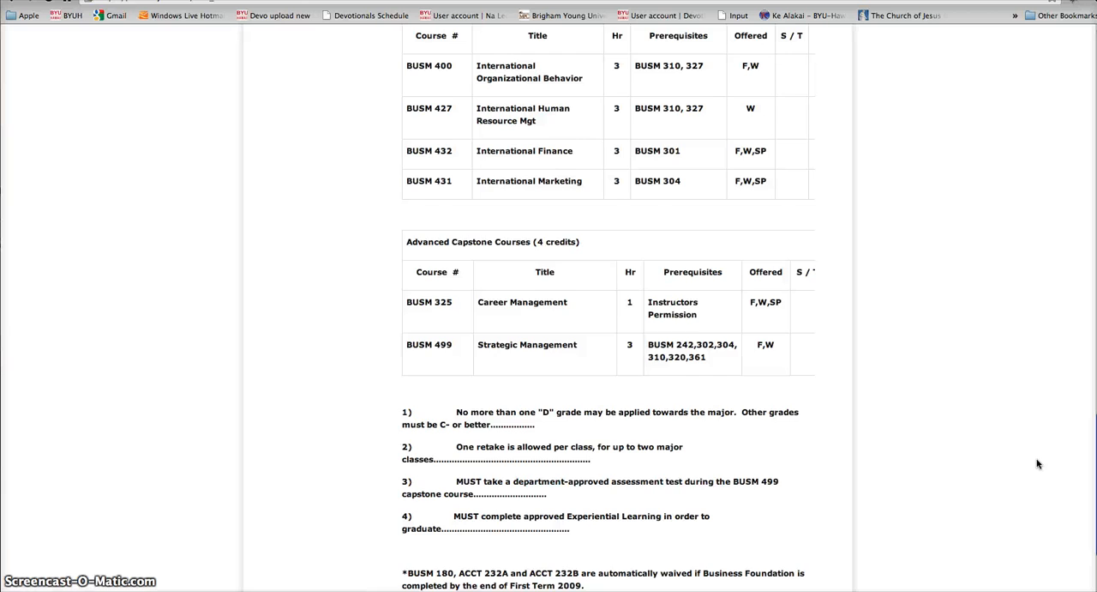
scroll(1037, 463, up, 4)
scroll(1037, 463, up, 12)
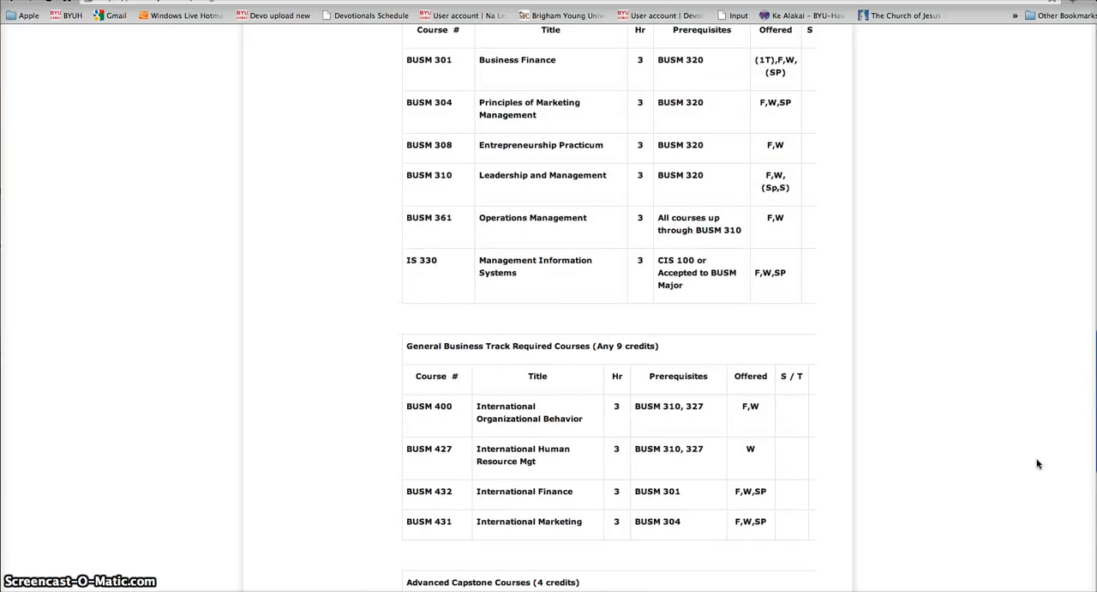
scroll(1038, 463, up, 13)
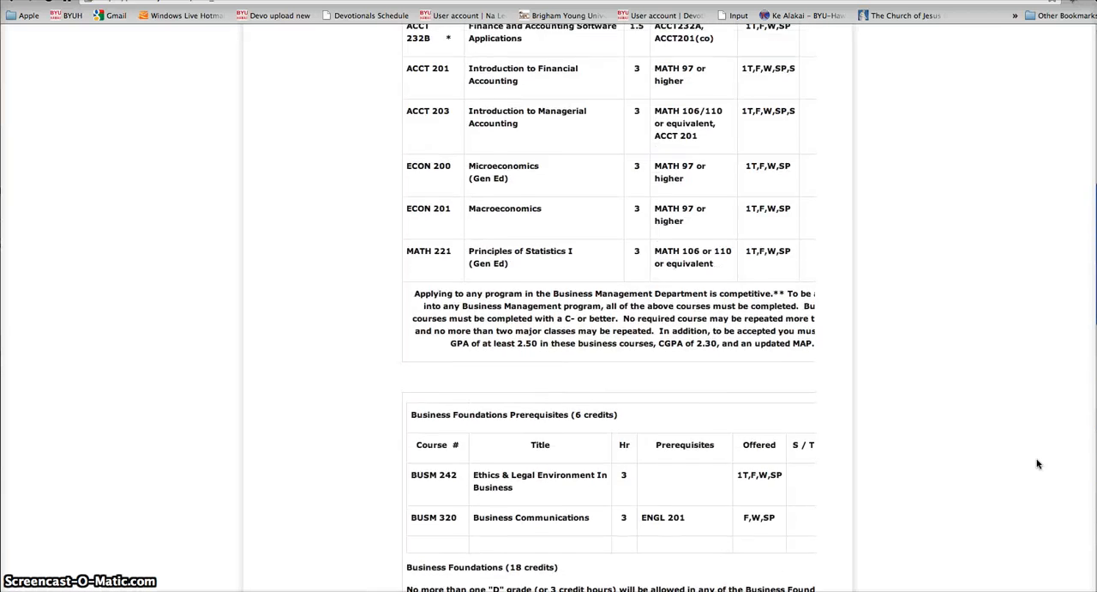
scroll(1037, 463, up, 3)
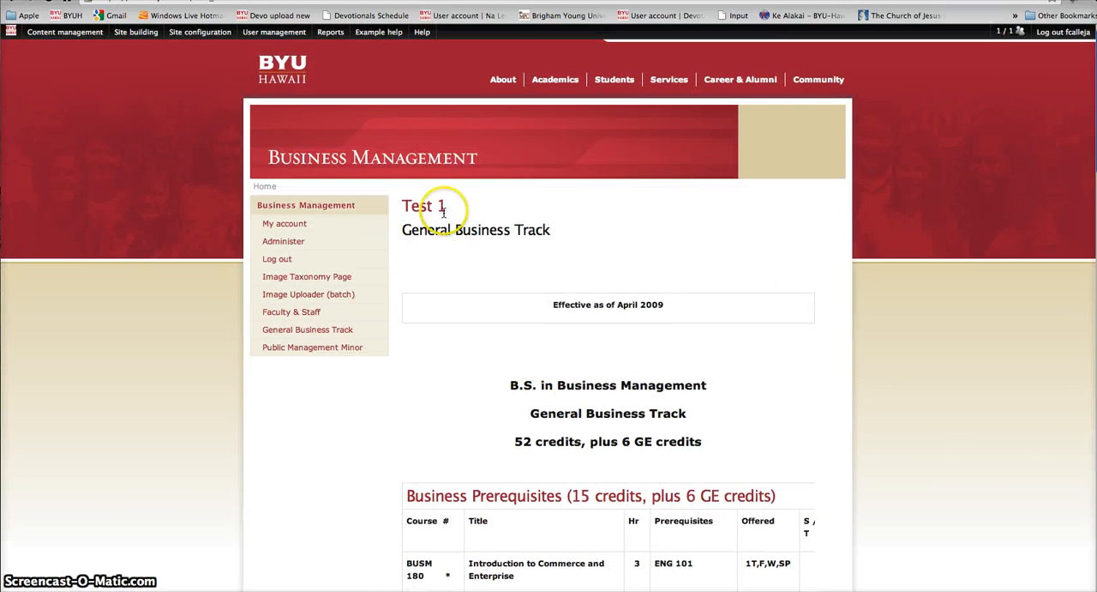
Step: Open the General Business Track node's edit form from the Test 1 page, and return to the Test1 summary
mouse_move(415, 219)
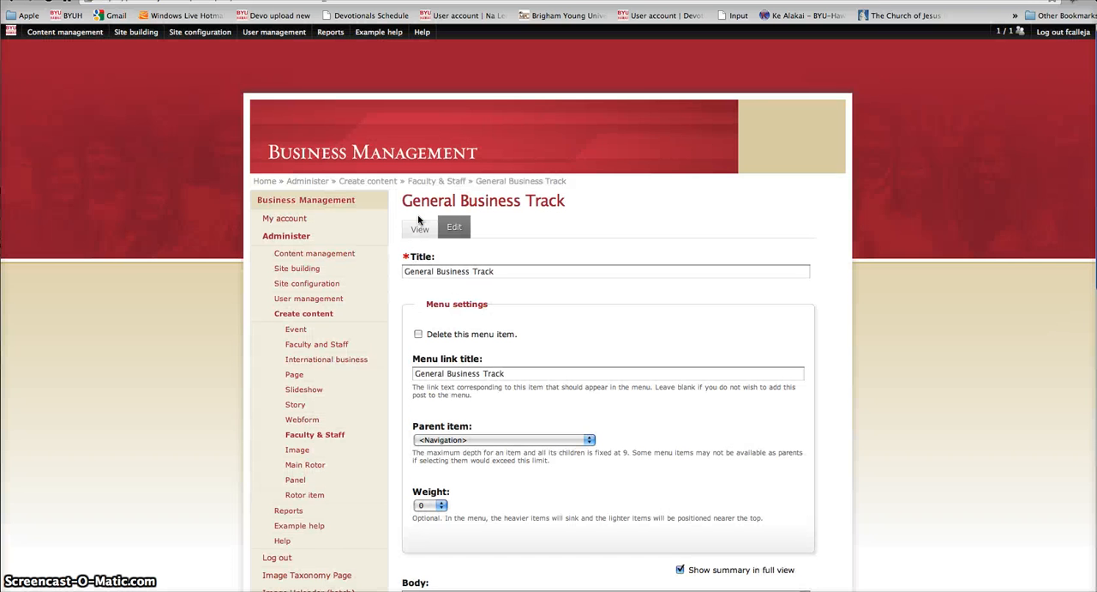
click(414, 242)
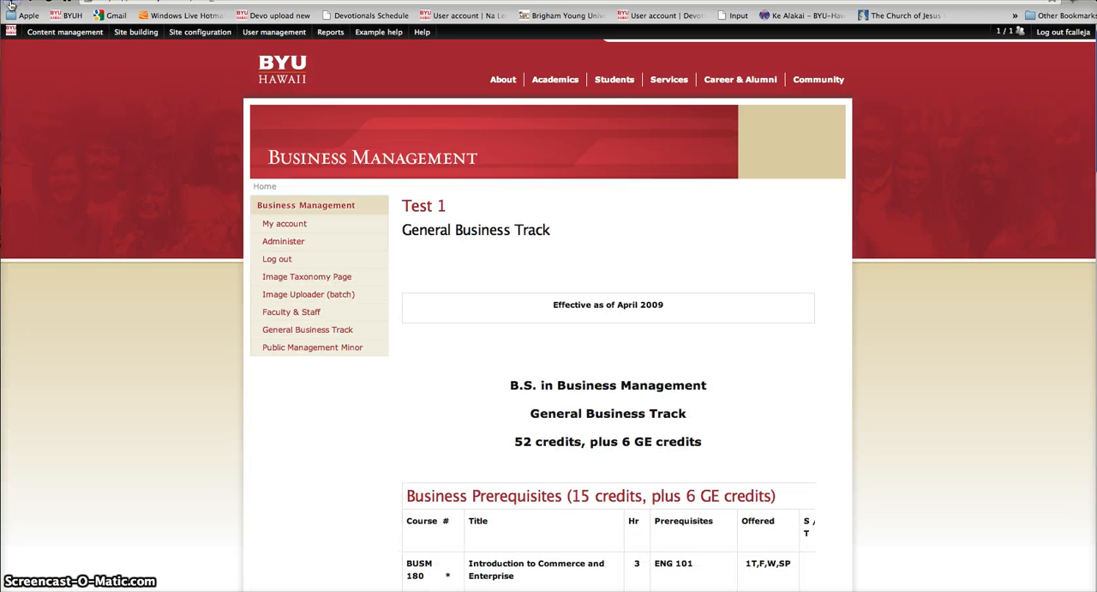
click(11, 5)
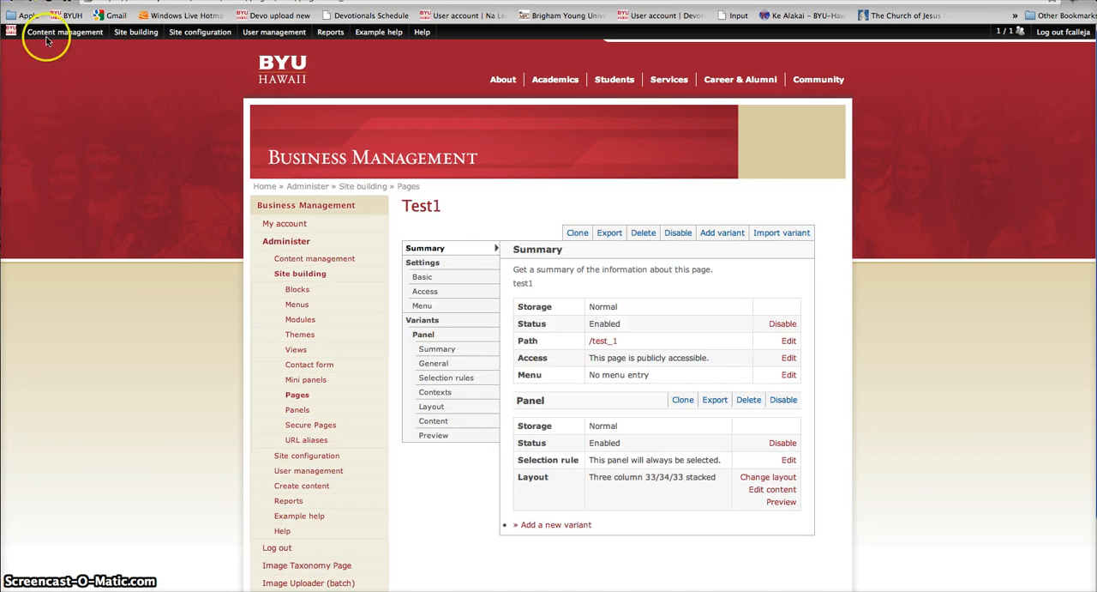
Step: Add the Announcement item from the Miscellaneous content to the panel's Left side region, overriding its title with "test"
click(776, 491)
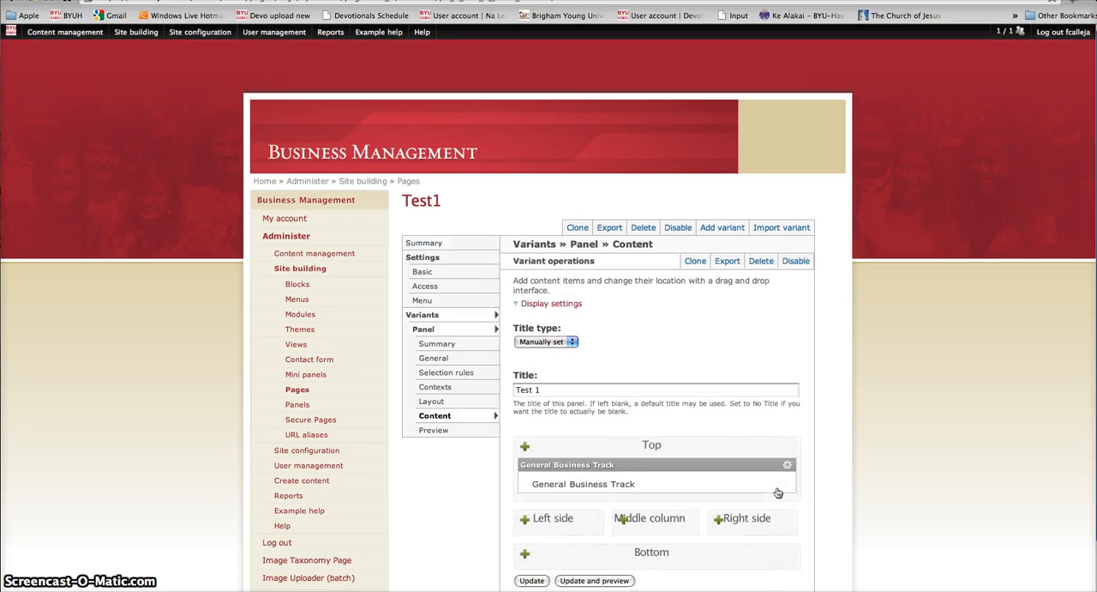
scroll(649, 453, down, 3)
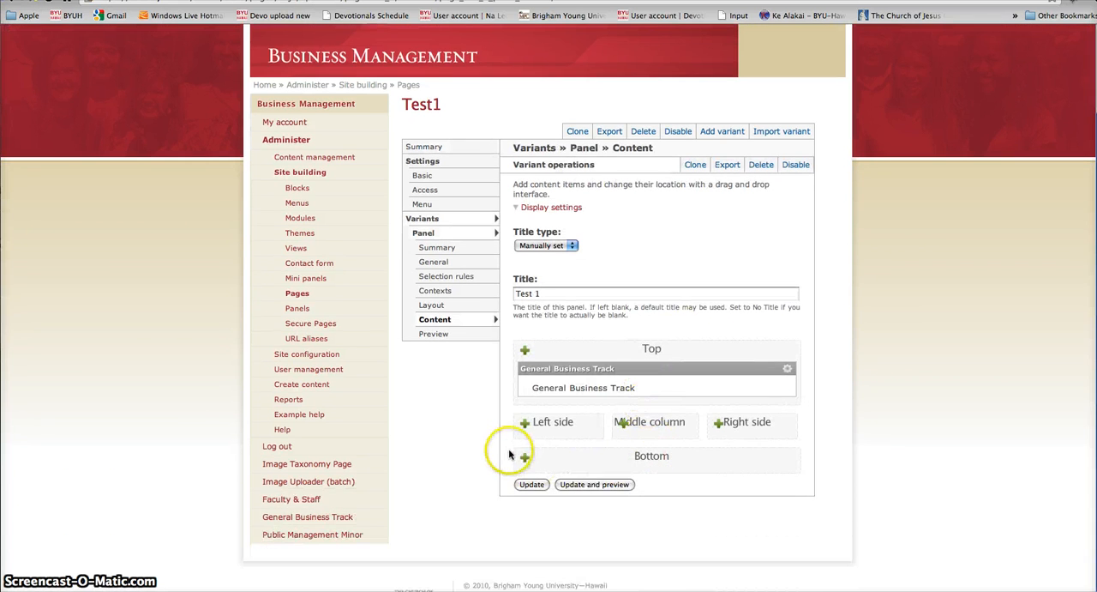
click(525, 423)
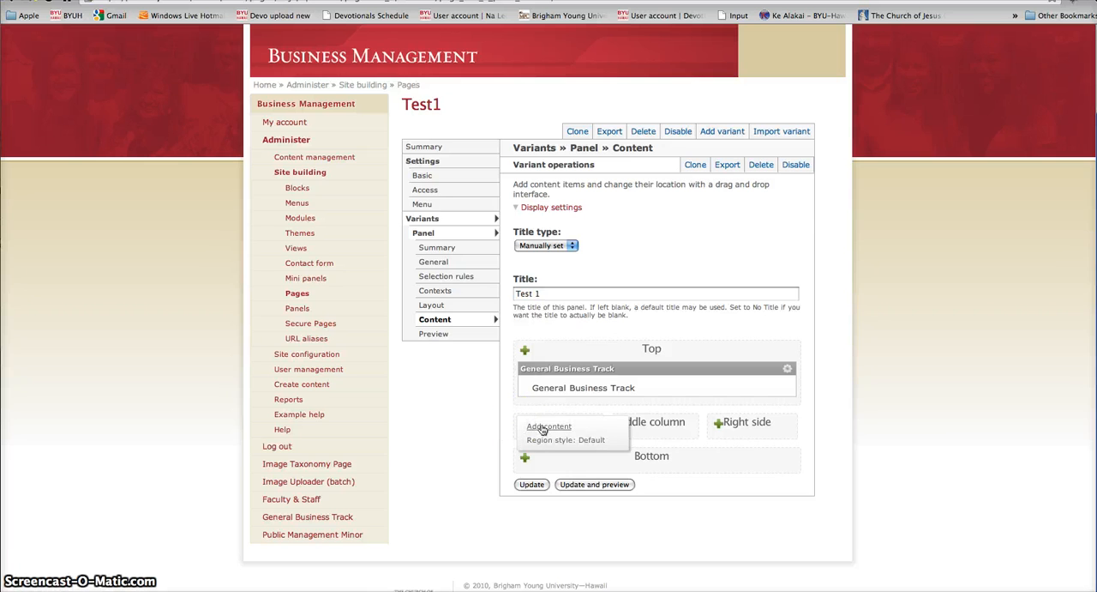
click(542, 427)
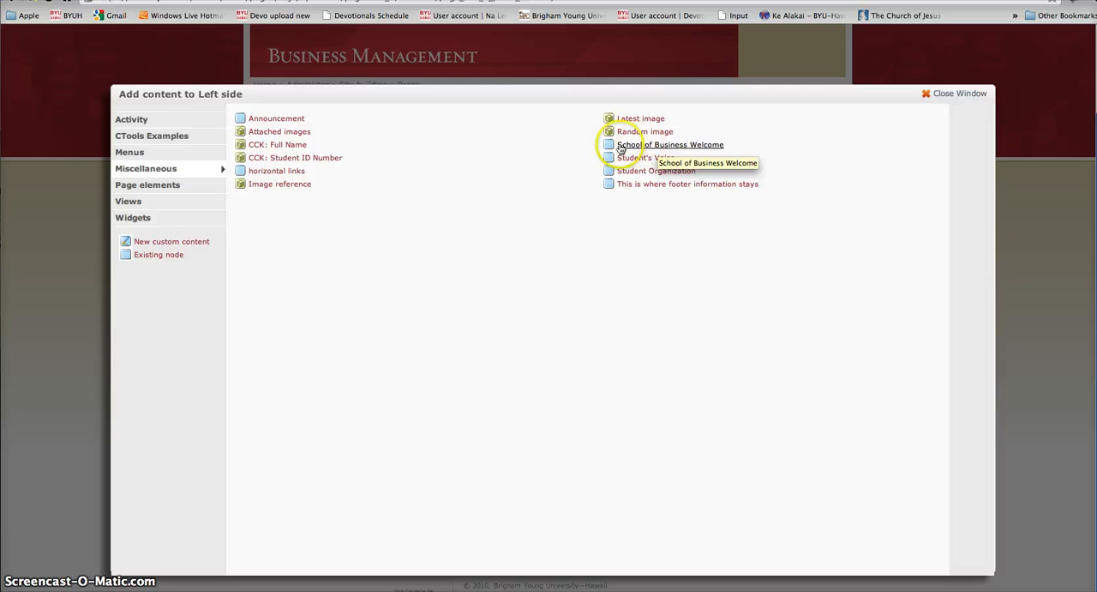
click(262, 122)
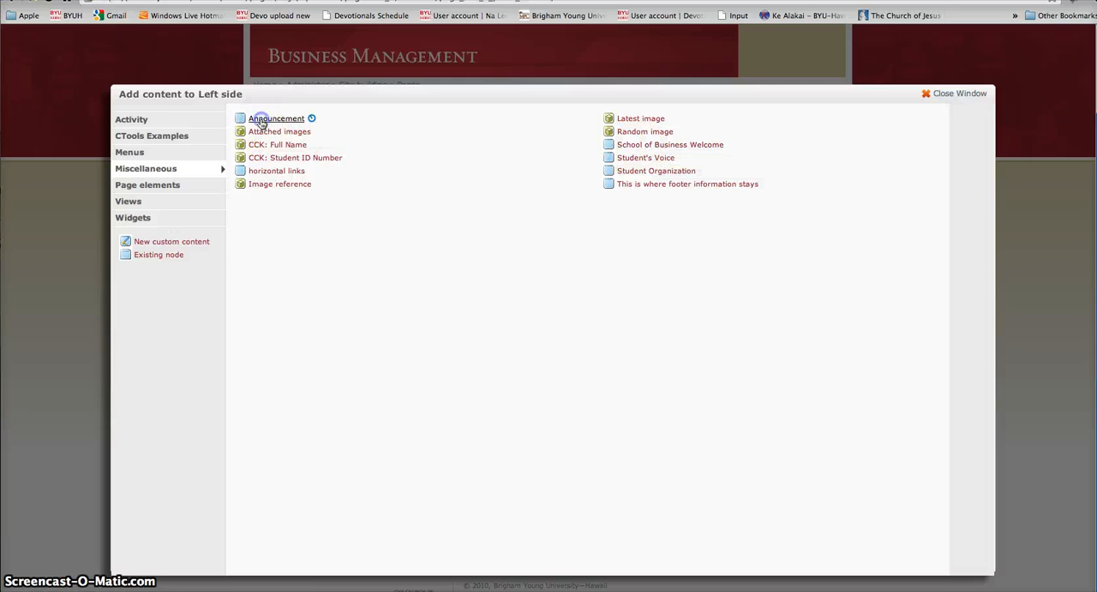
click(135, 126)
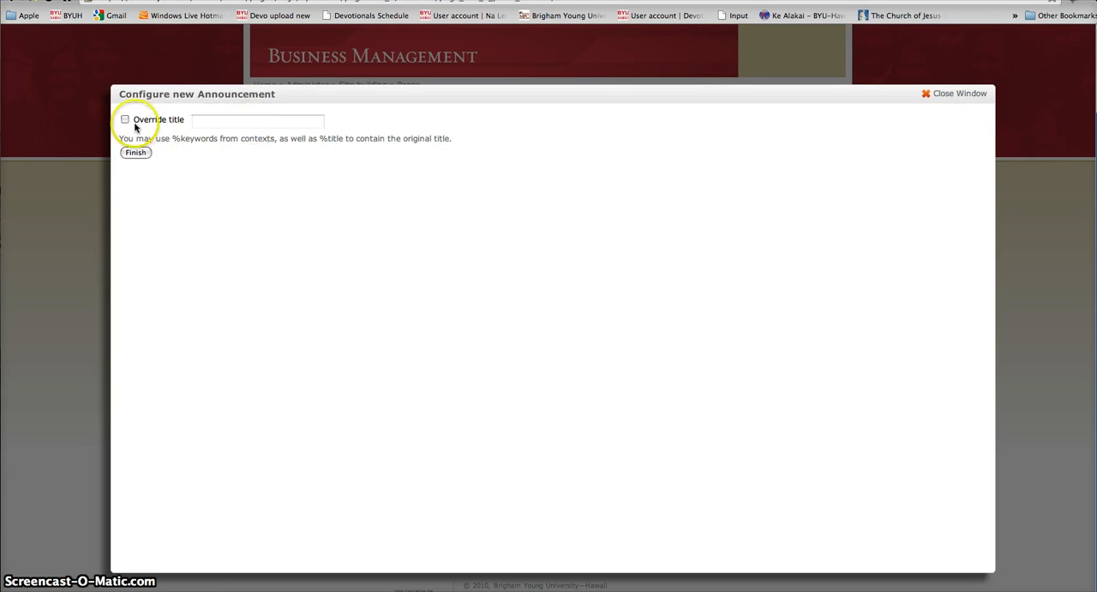
click(129, 125)
click(217, 123)
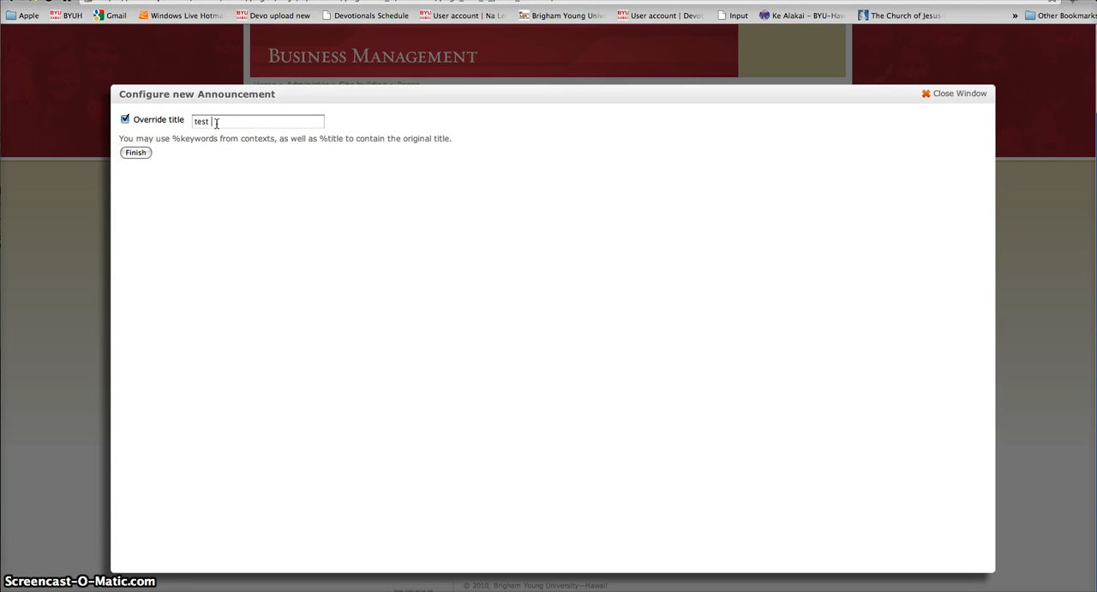
click(134, 153)
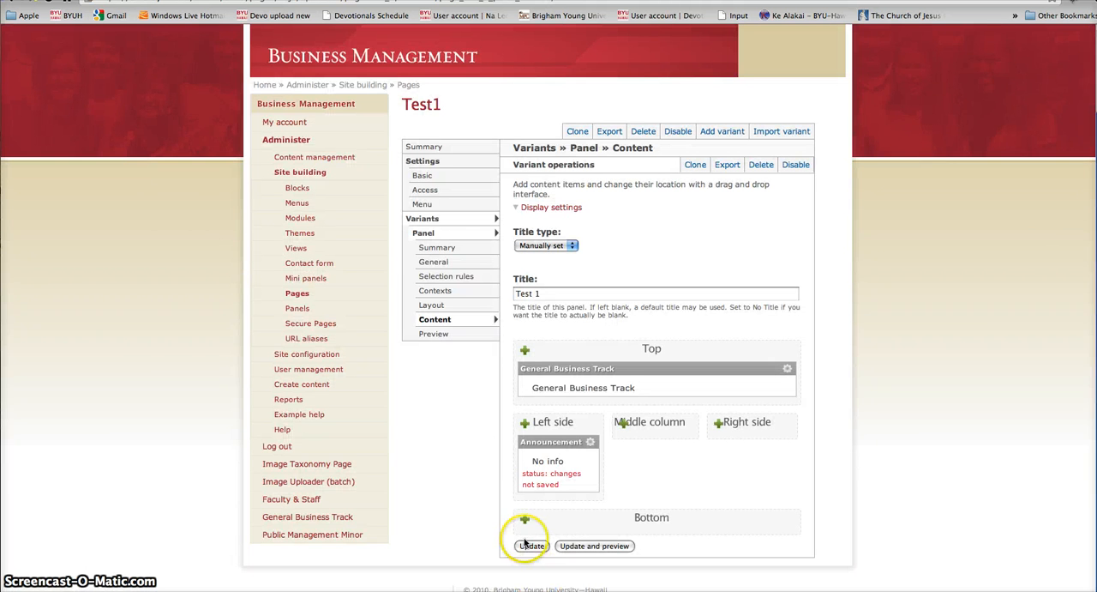
Step: Update the panel content and save the Test1 page with the Announcement item in the Left side region
click(528, 545)
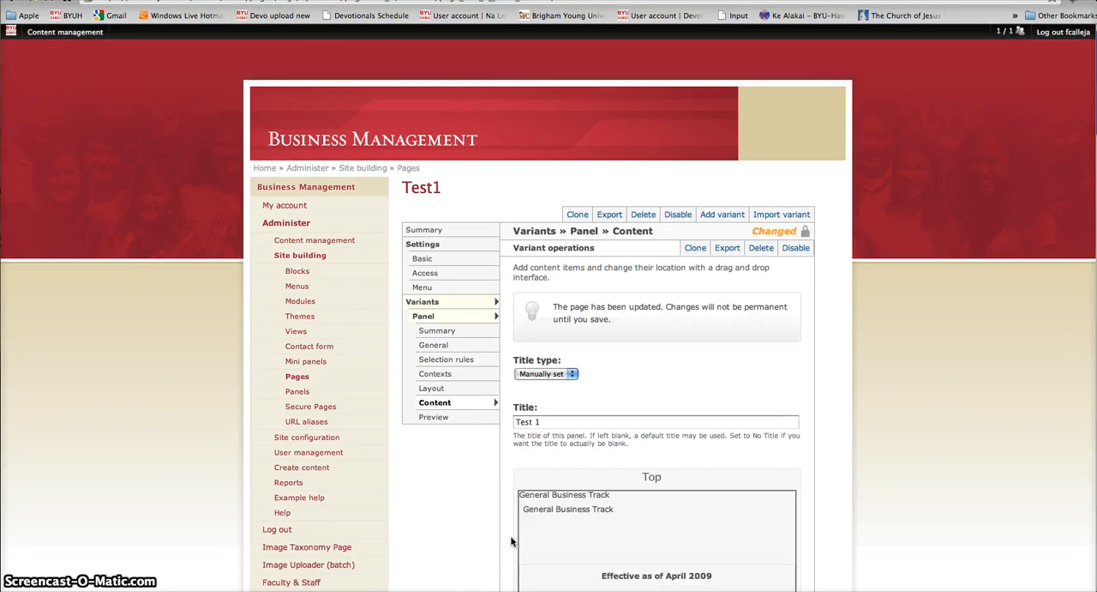
scroll(485, 537, down, 5)
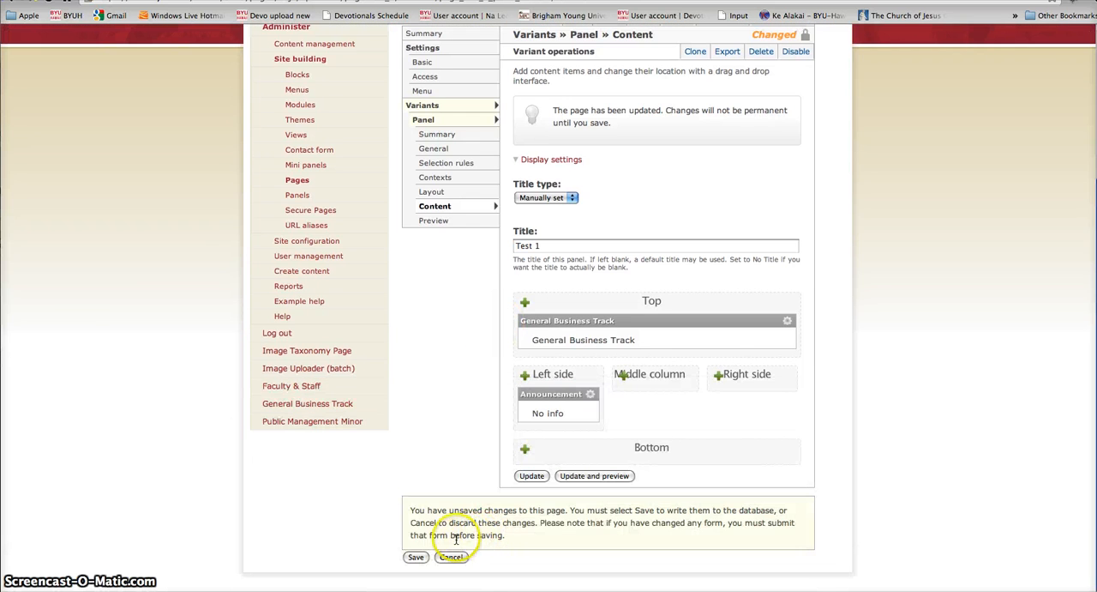
click(412, 557)
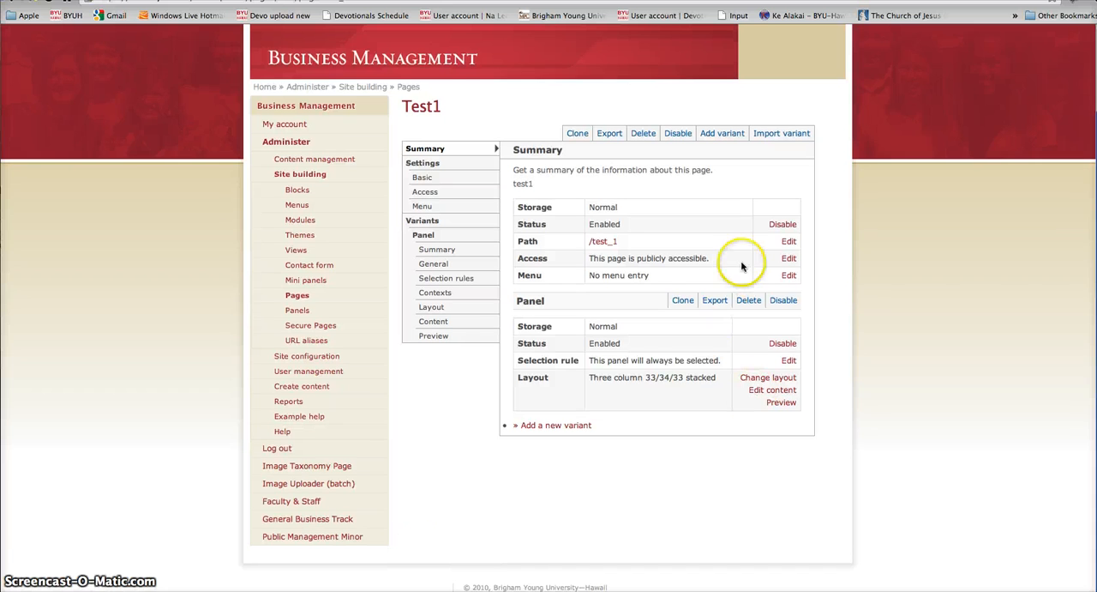
Step: Add the International Business Management menu to the Test1 panel's Middle column without overriding its title
click(774, 392)
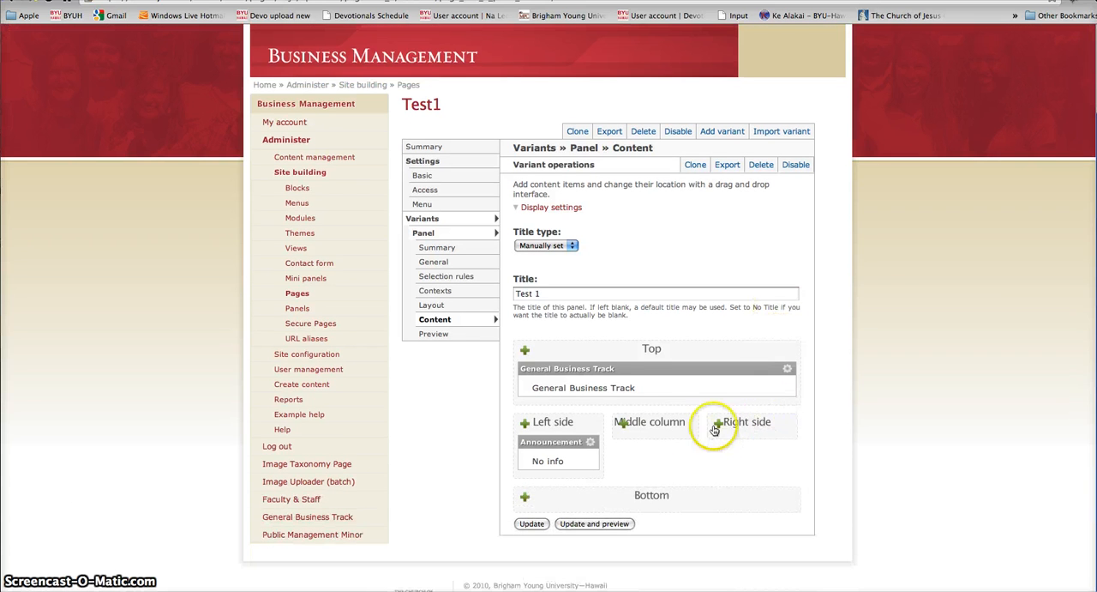
click(625, 426)
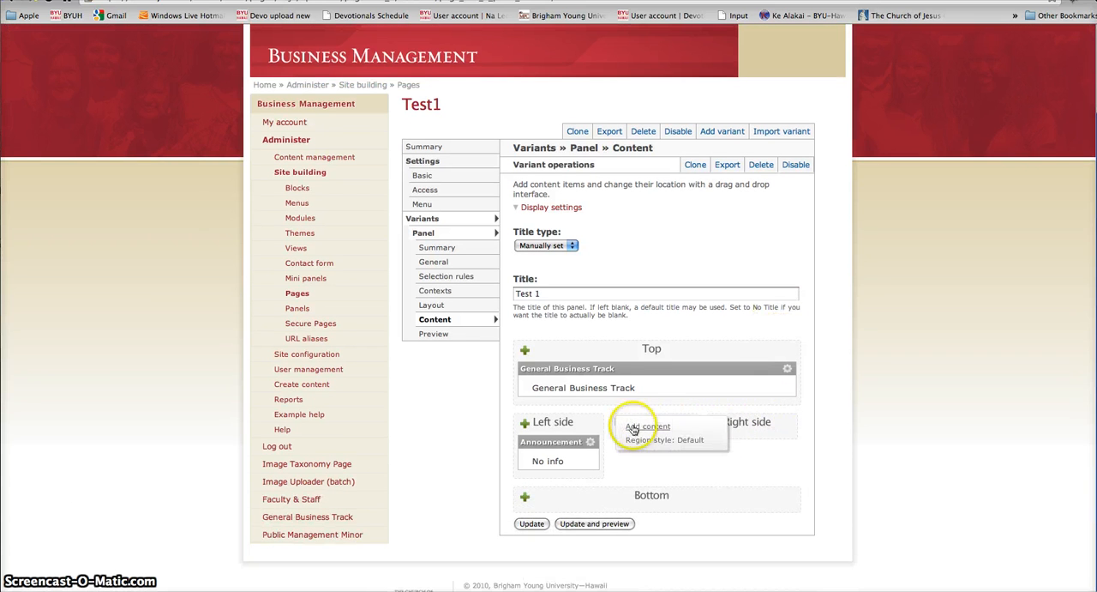
click(638, 426)
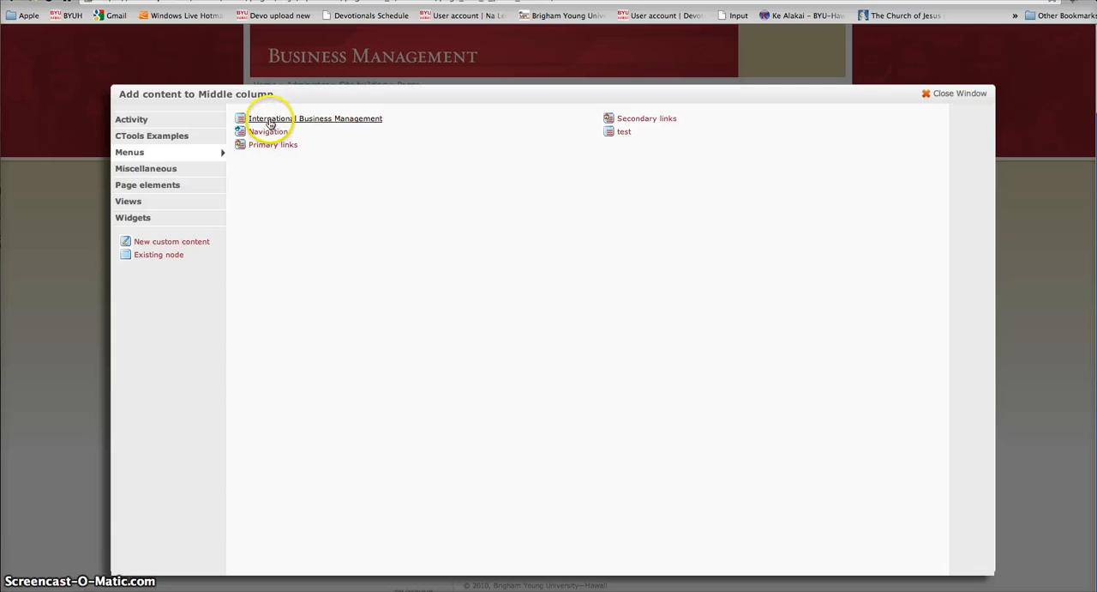
click(271, 120)
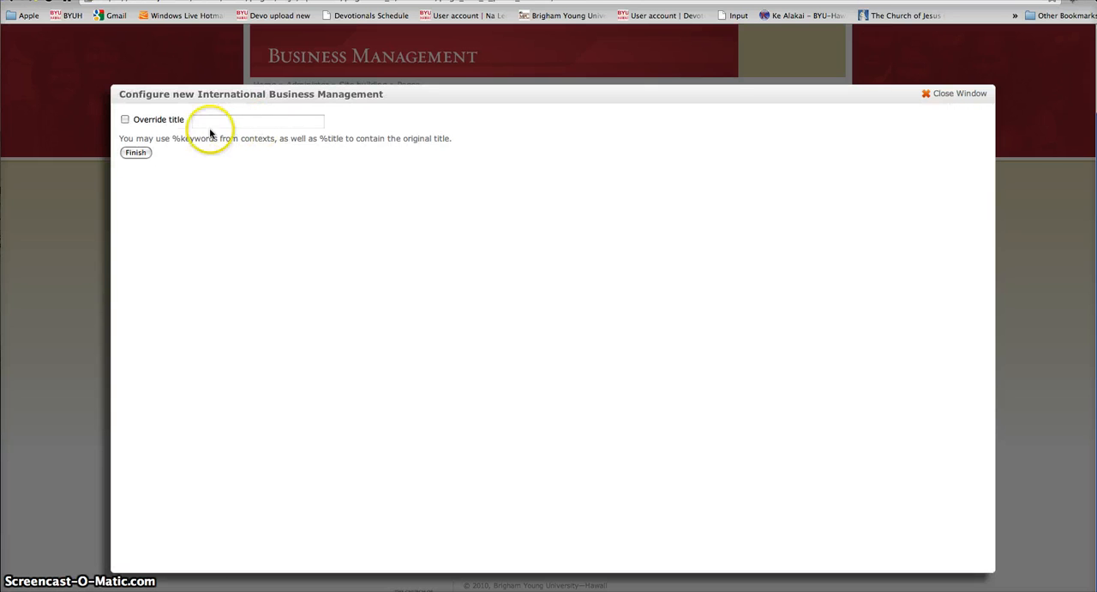
click(134, 152)
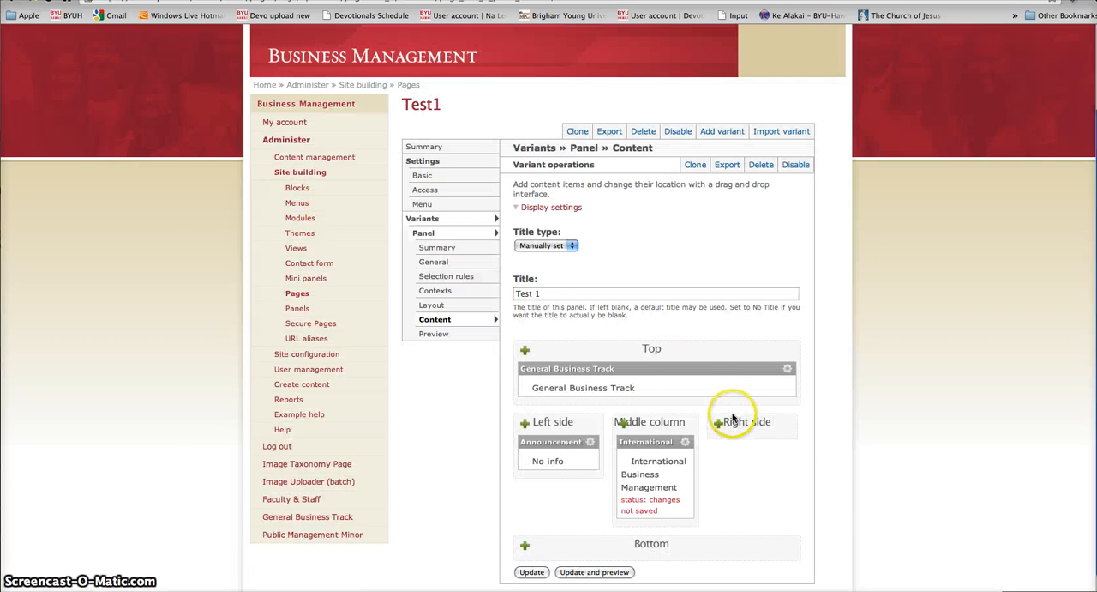
Step: Add the Navigation menu to the Test1 panel's Right side region with its default title
click(718, 422)
click(743, 427)
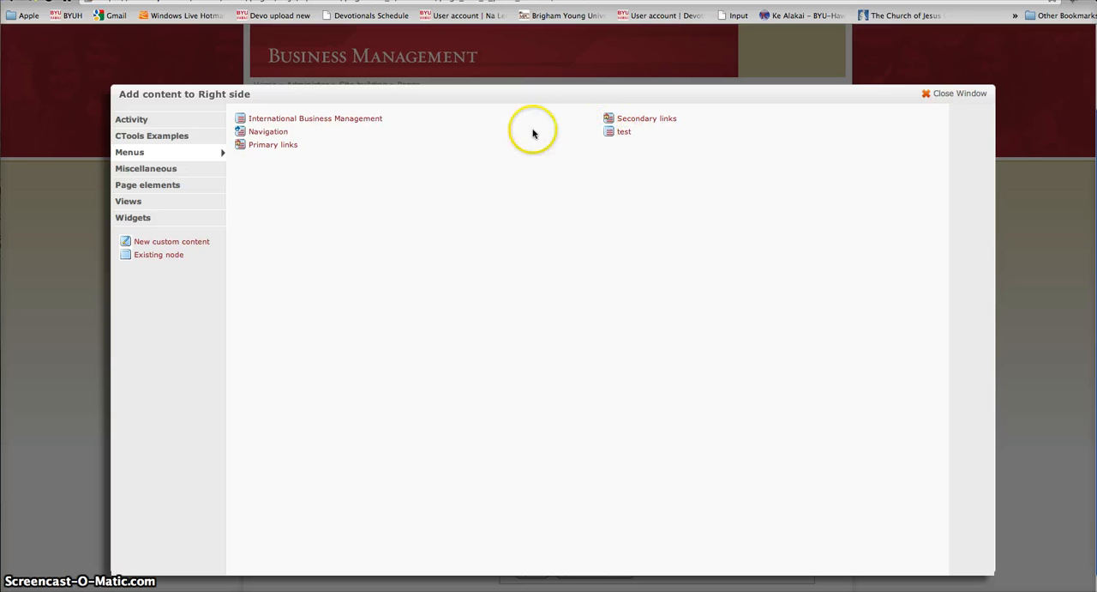
click(262, 134)
click(146, 153)
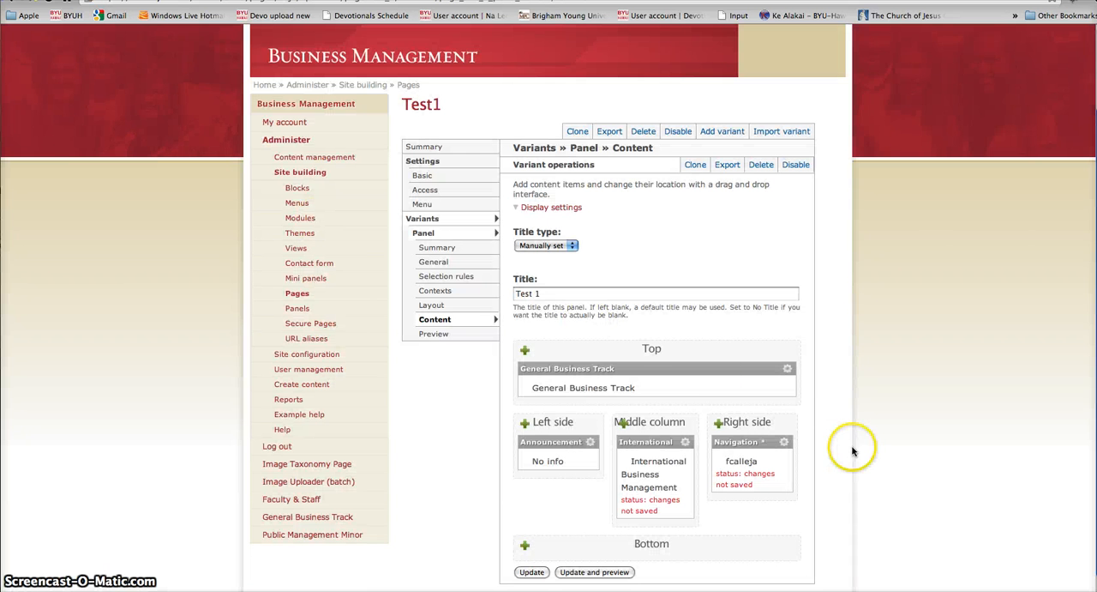
Step: Update the panel content and save the Test1 page with the Middle column and Right side menus added
scroll(849, 446, down, 1)
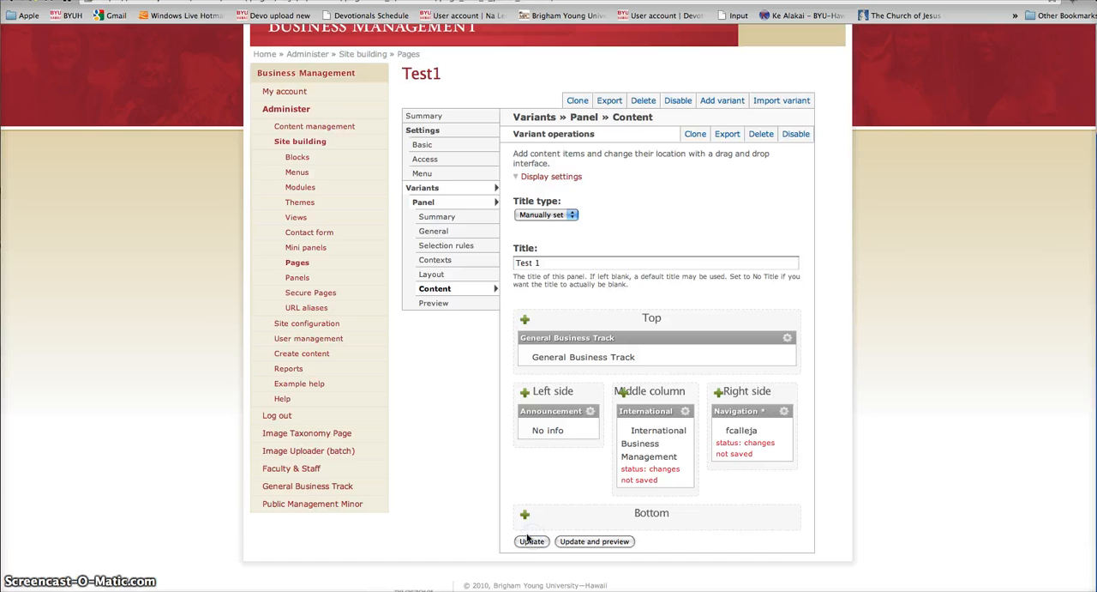
scroll(484, 504, down, 5)
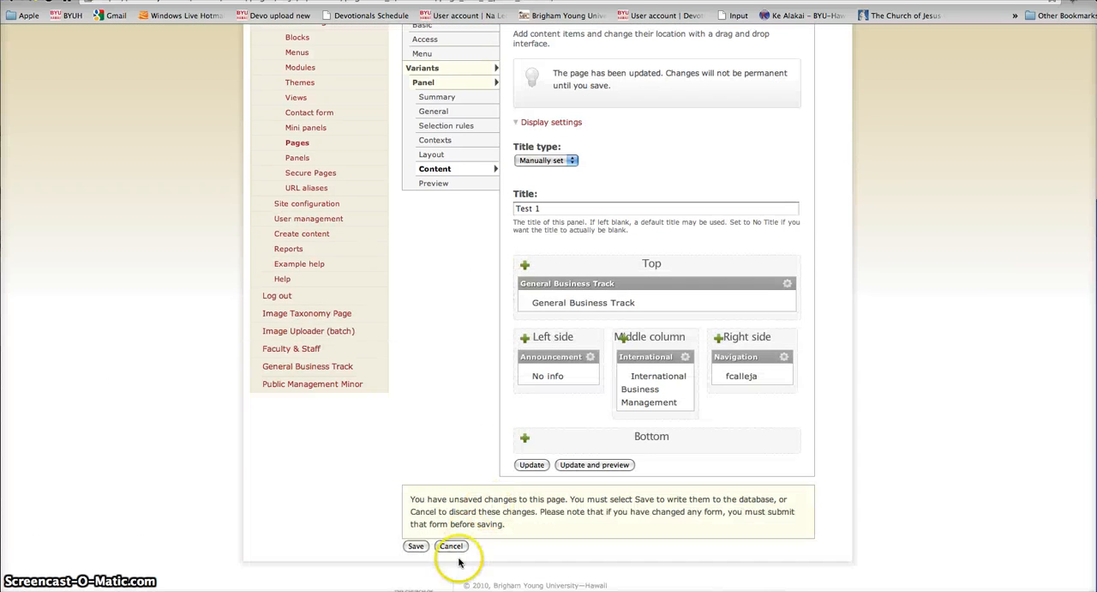
click(415, 547)
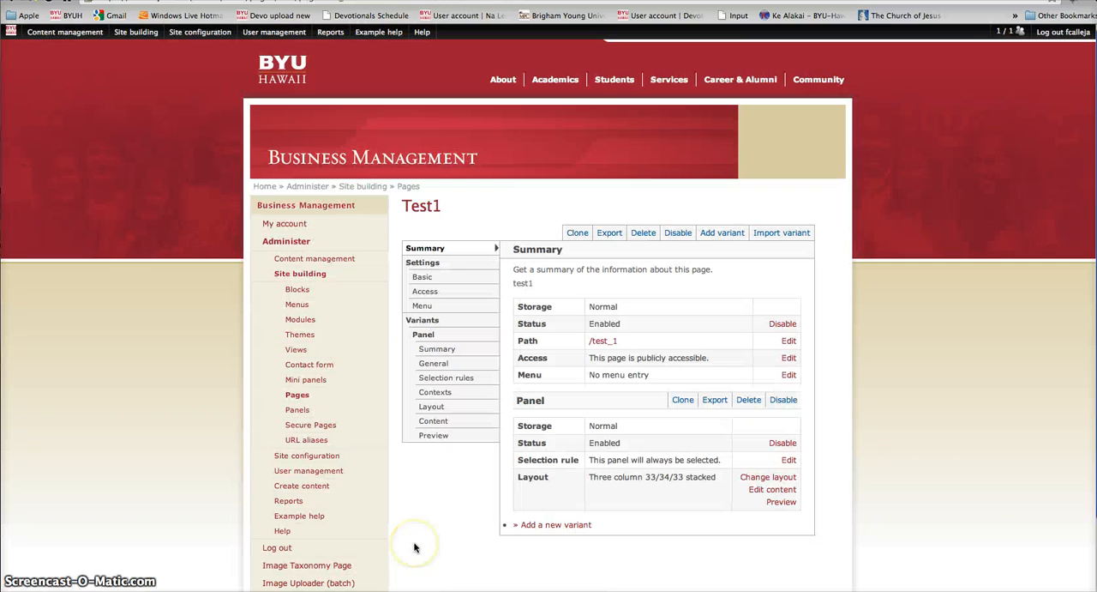
Step: Open the live page at /test_1 and examine how the Top, Left side, Middle column and Right side content is laid out
click(603, 342)
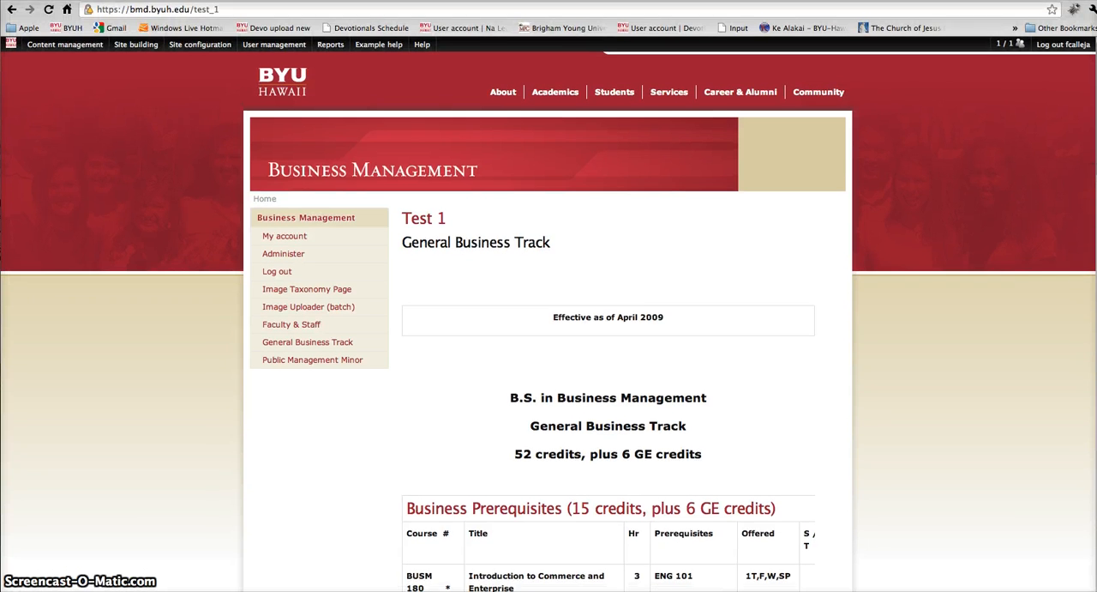
scroll(930, 272, down, 8)
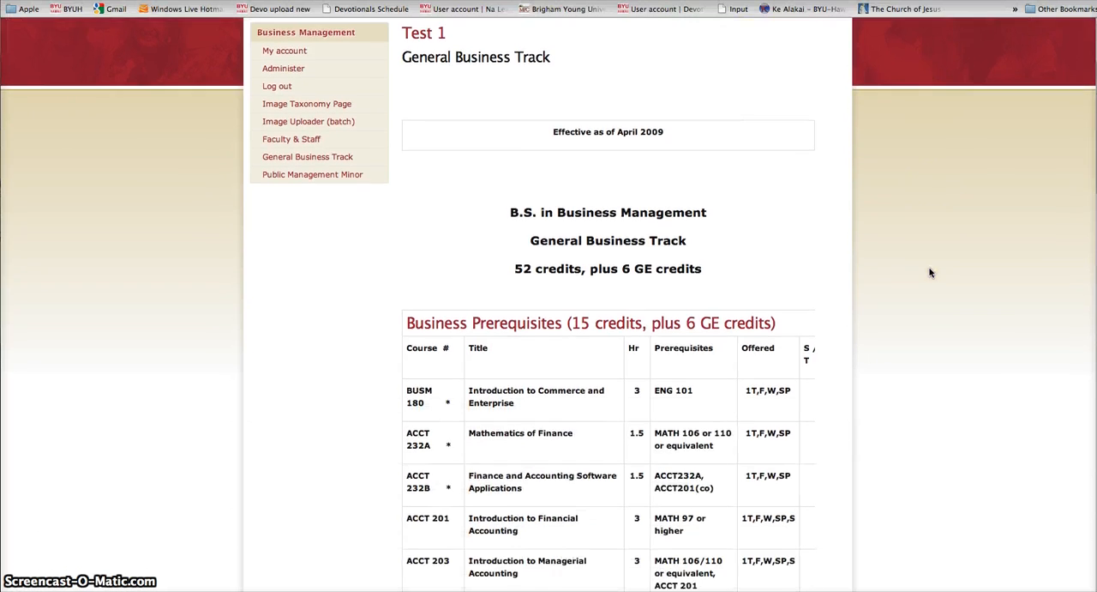
scroll(932, 271, down, 10)
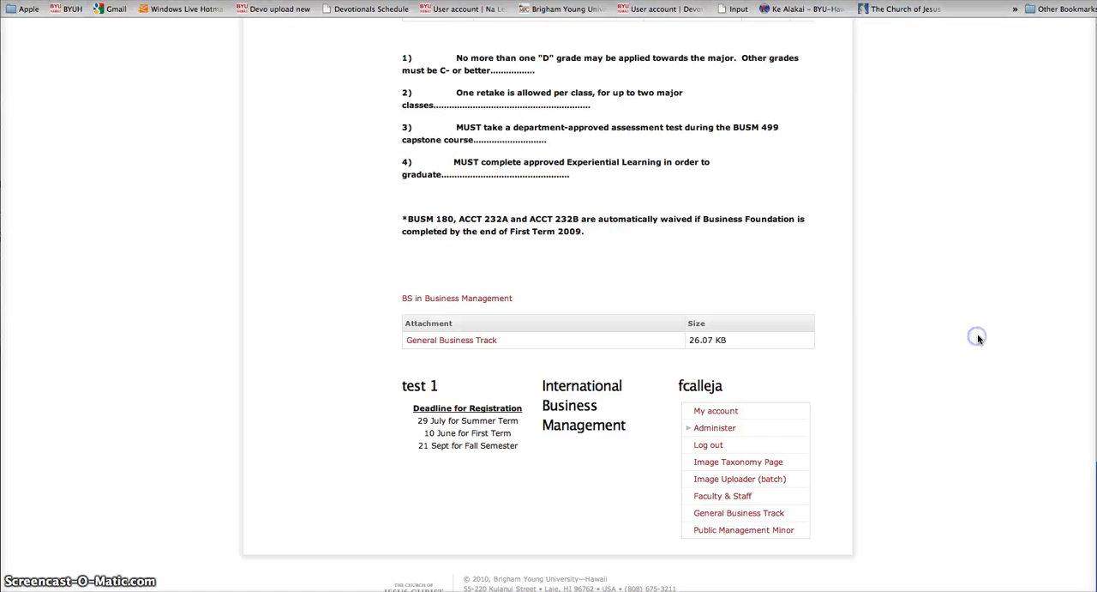
scroll(973, 341, up, 5)
scroll(978, 340, up, 10)
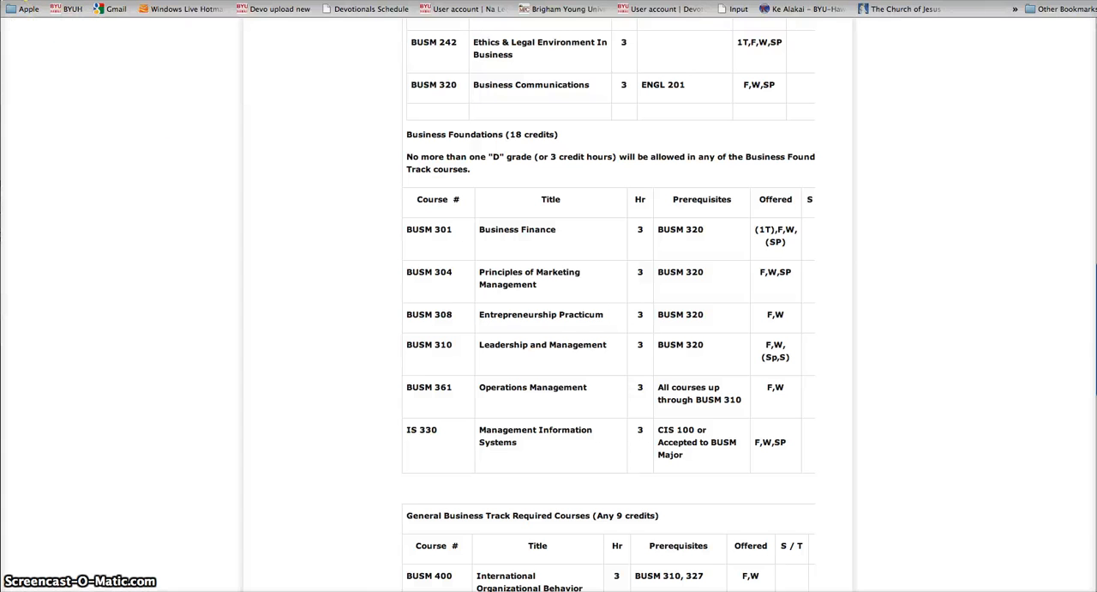
Step: Return to the Test1 panel's content settings and start adding an existing node to the Bottom region
click(25, 0)
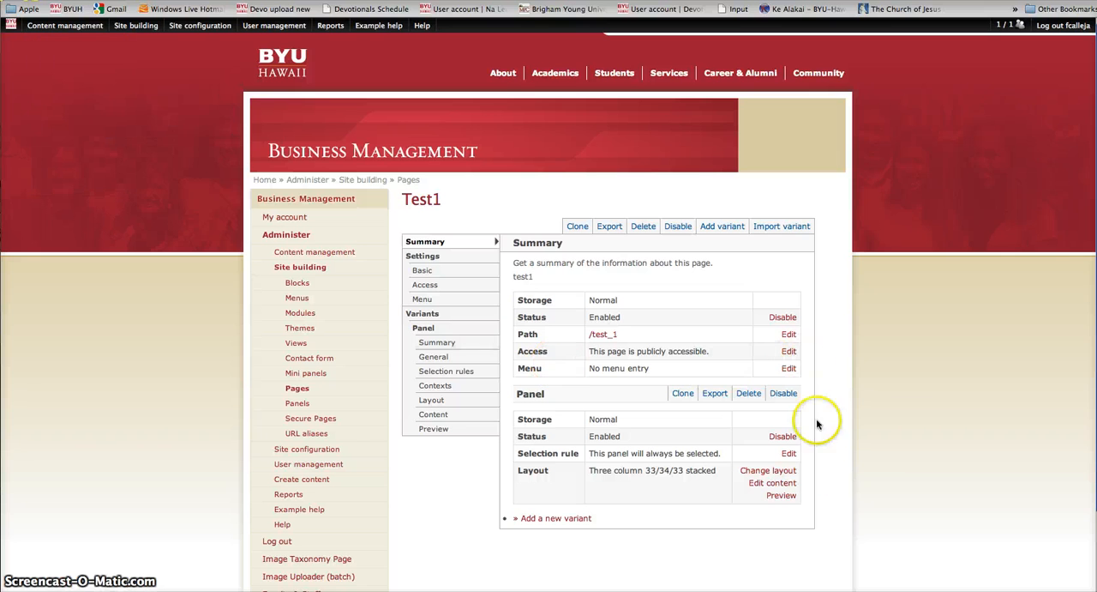
click(772, 483)
scroll(763, 478, down, 3)
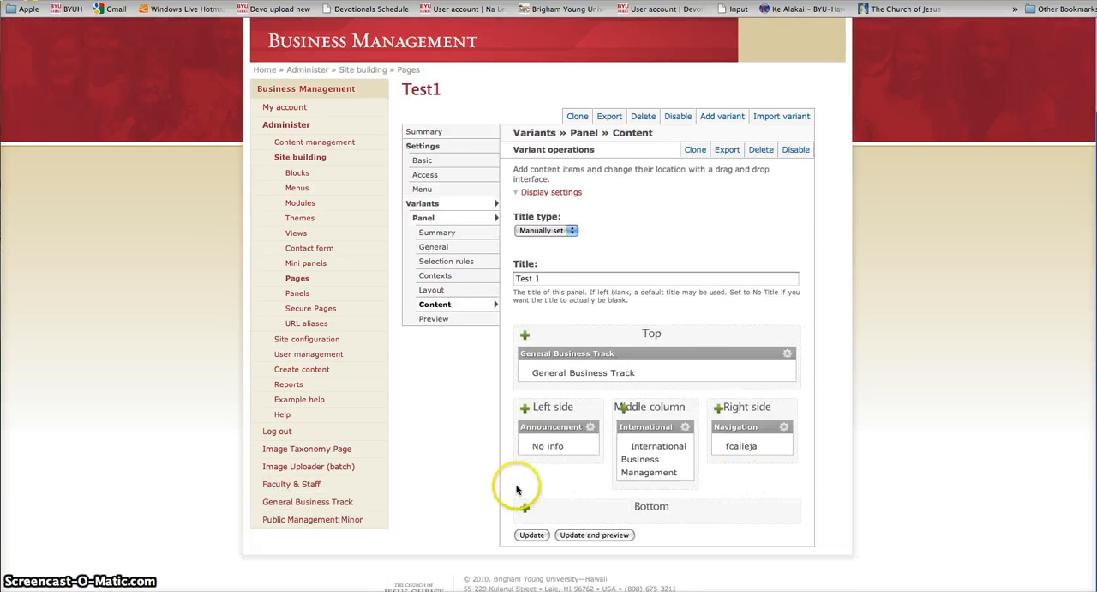
click(526, 509)
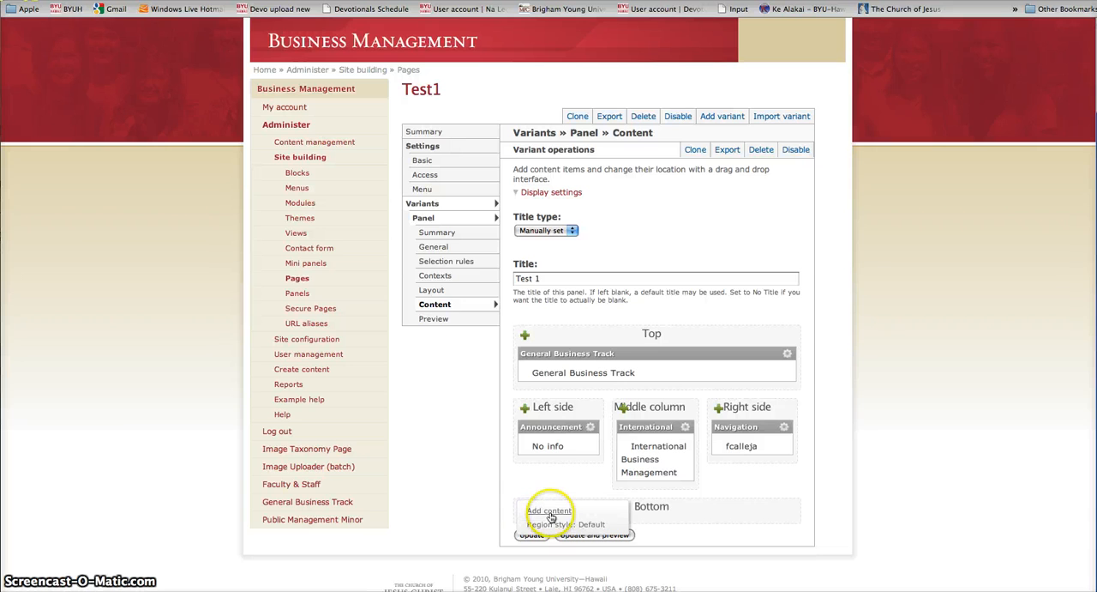
click(550, 511)
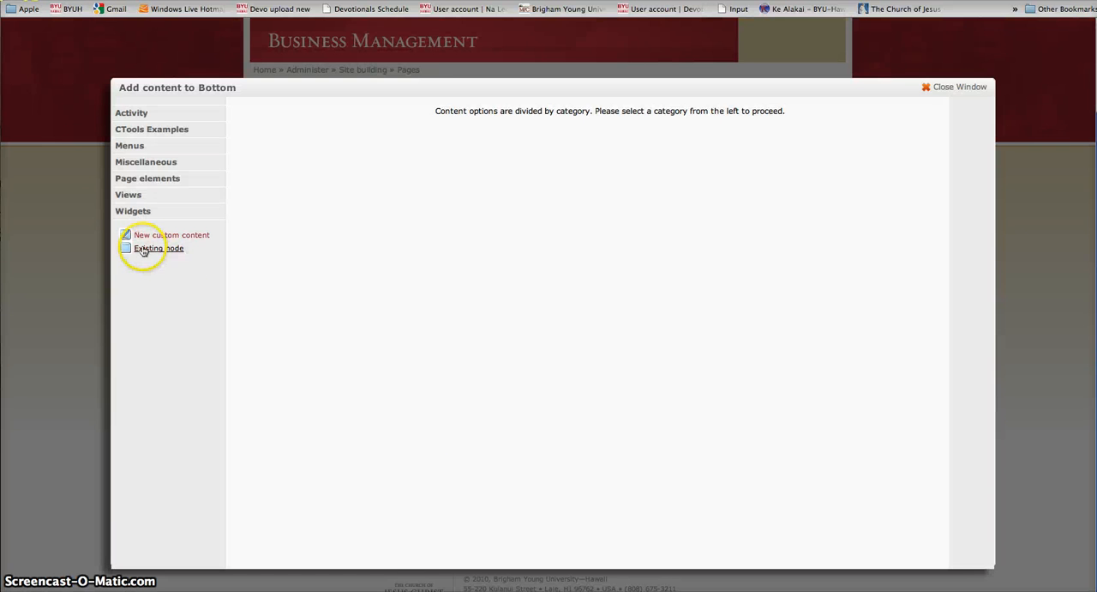
click(139, 249)
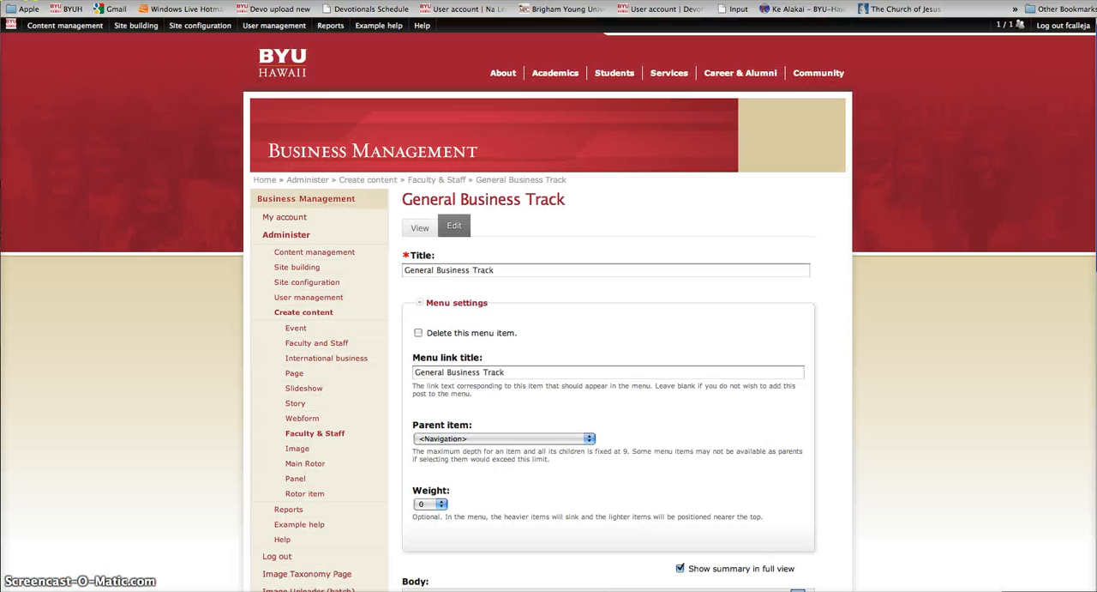
Step: Open the Main Rotor item Business Department Banner from the site's content list to look up its node ID
mouse_move(47, 25)
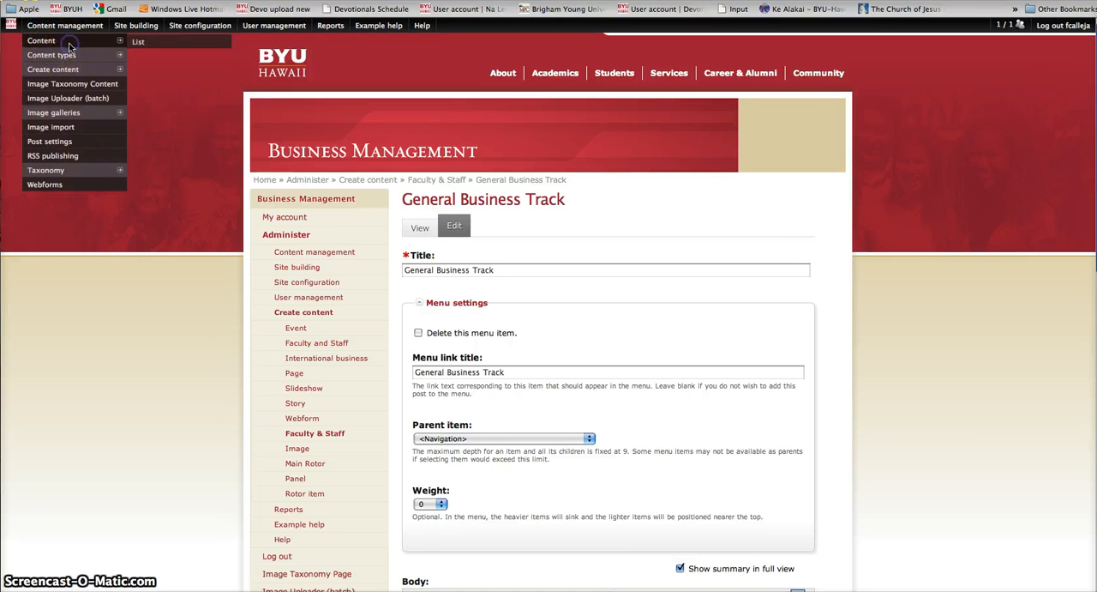
click(70, 45)
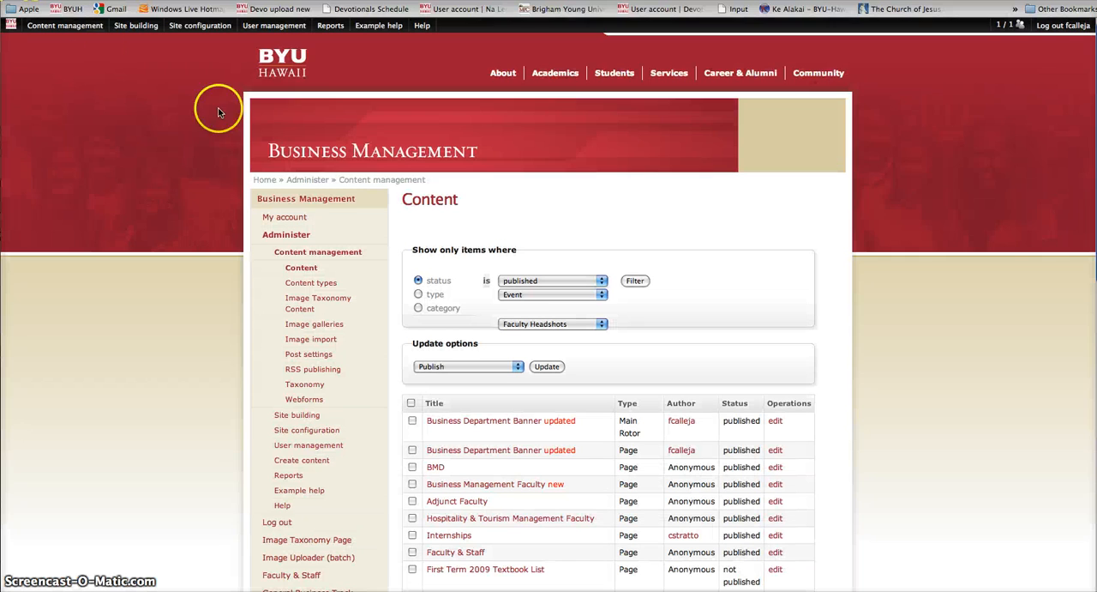
click(503, 421)
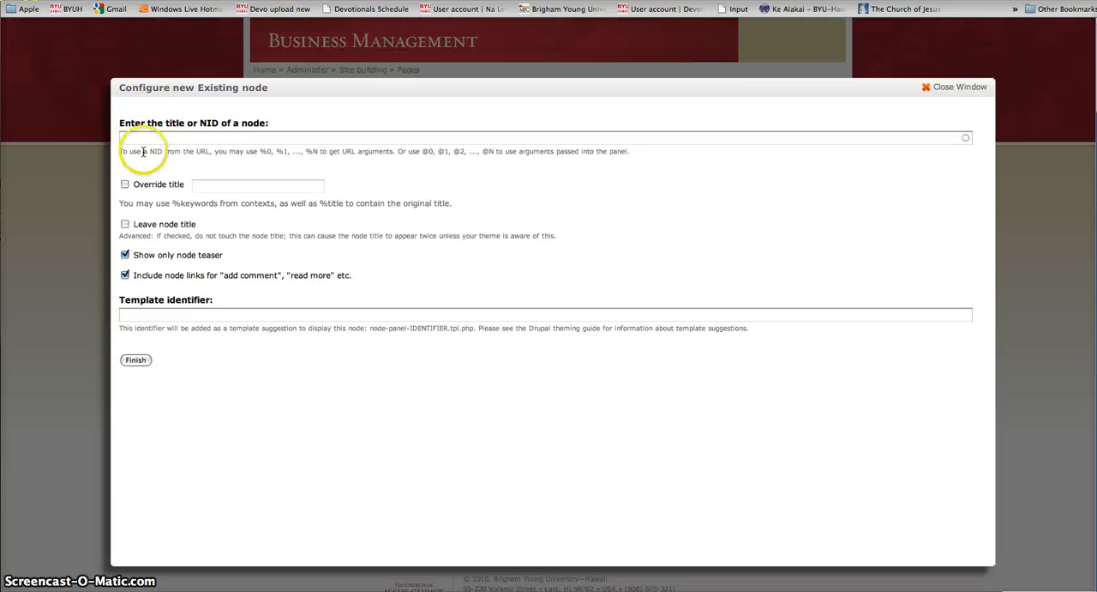
Step: Add existing node 72 to the Bottom region, turning off the teaser-only display and the node links
click(141, 139)
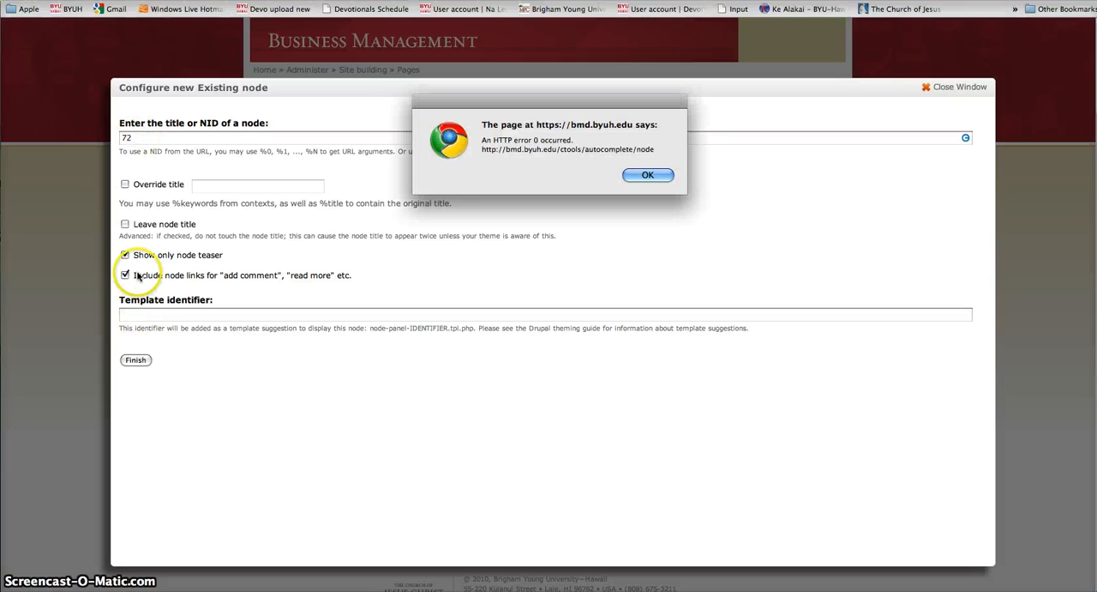
click(641, 175)
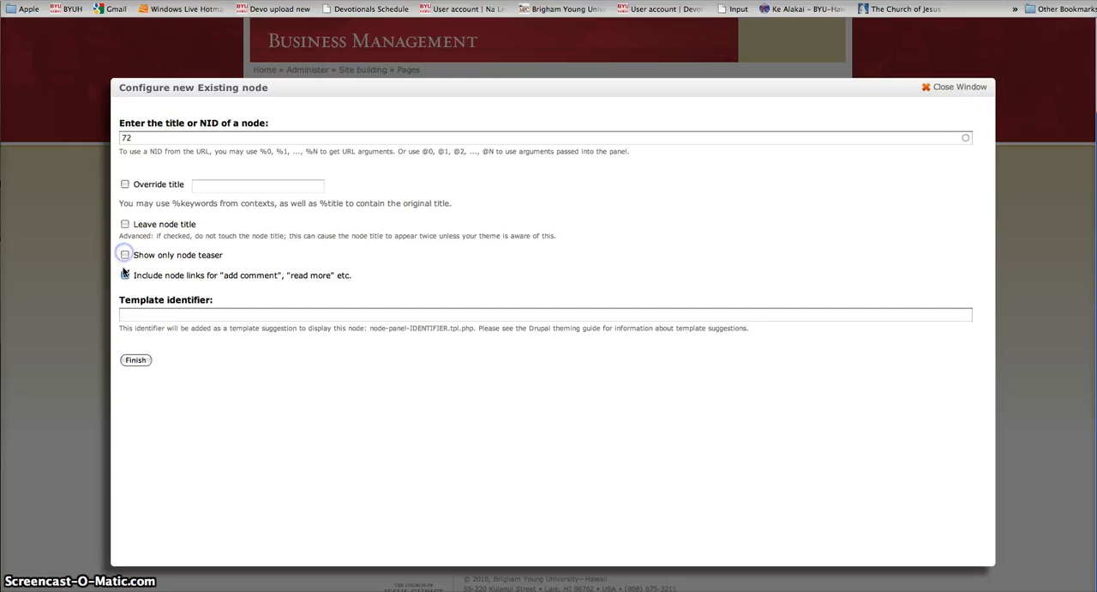
click(135, 360)
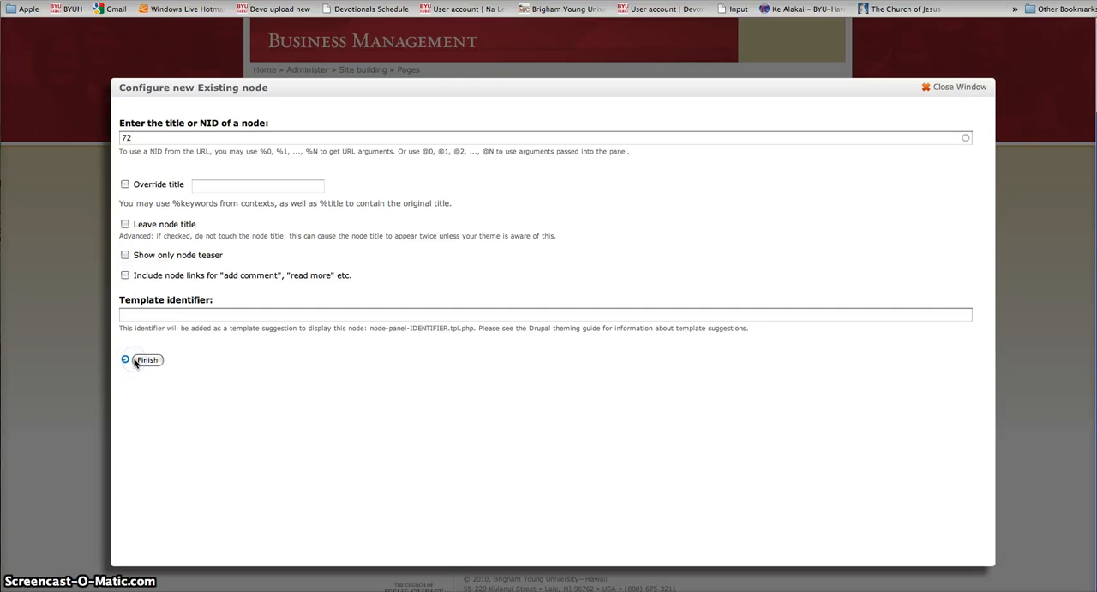
Step: Update the panel content and save the Test1 page with the Business Department Banner in the Bottom region
scroll(428, 394, down, 2)
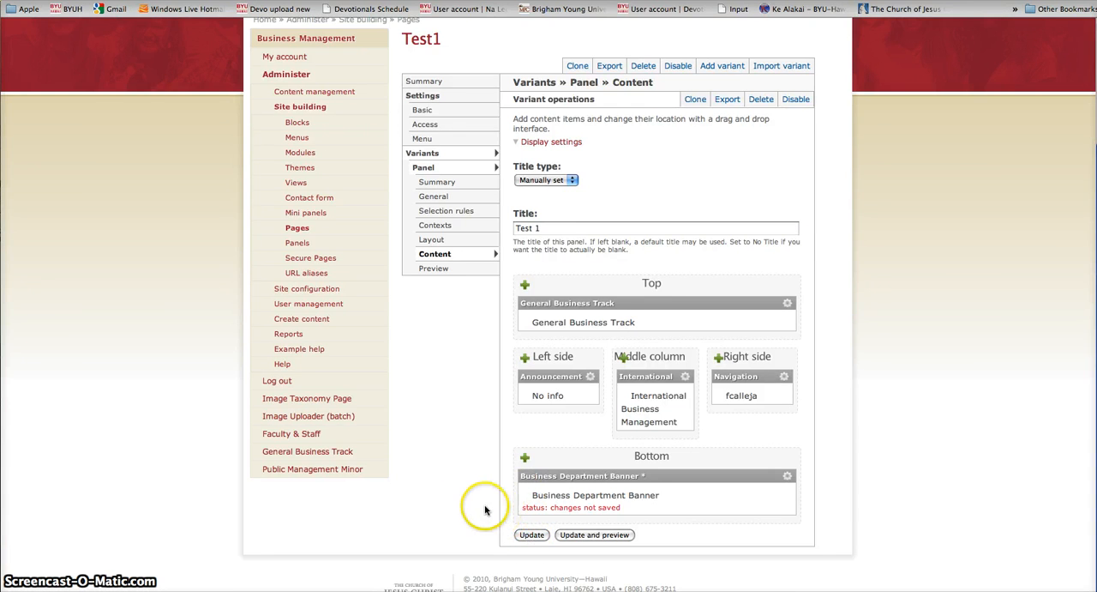
scroll(443, 505, down, 4)
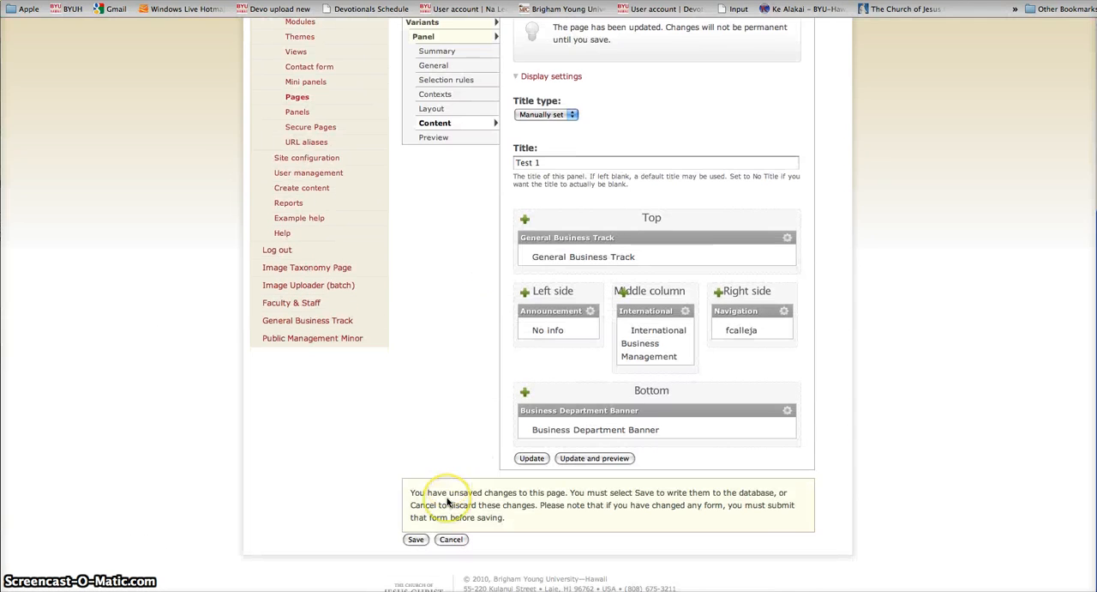
click(416, 539)
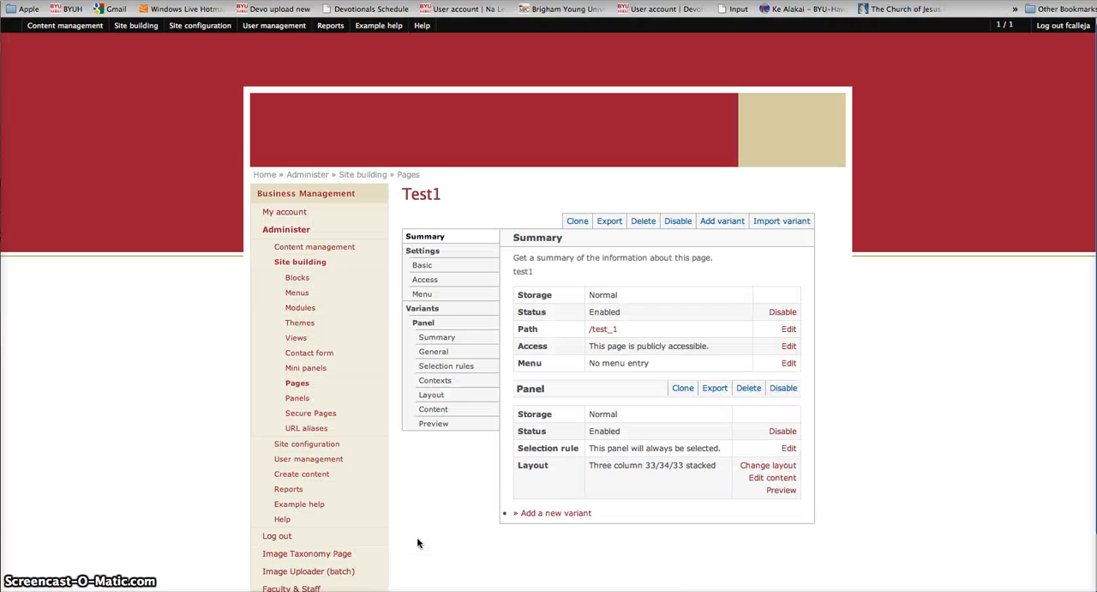
click(421, 538)
Step: Open the live /test_1 page and check the three columns and the Business Department Banner beneath them
scroll(421, 537, down, 2)
click(604, 232)
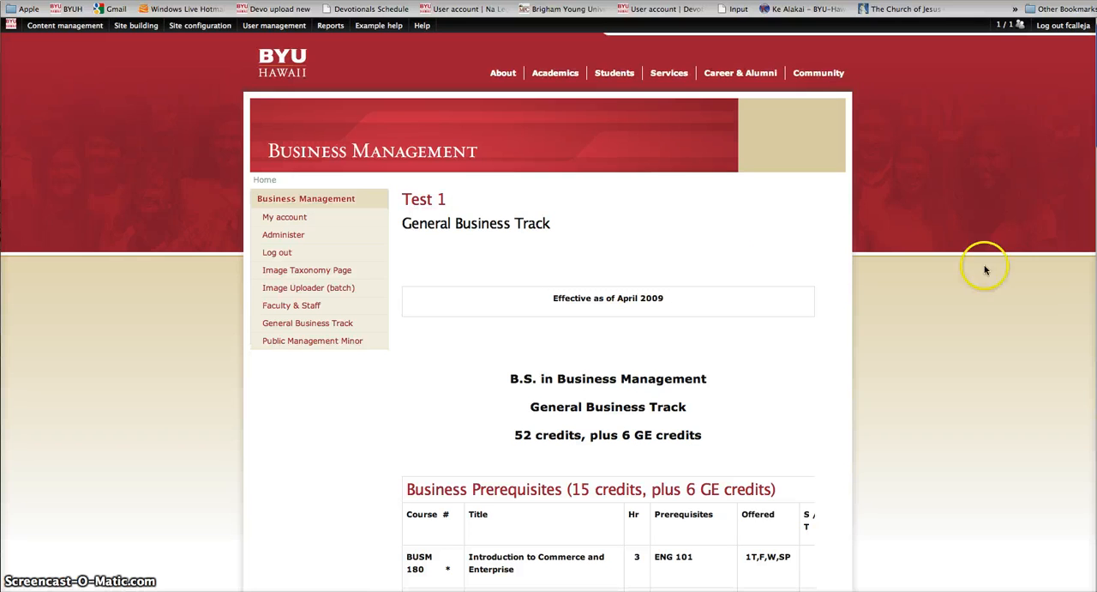
scroll(1000, 231, down, 5)
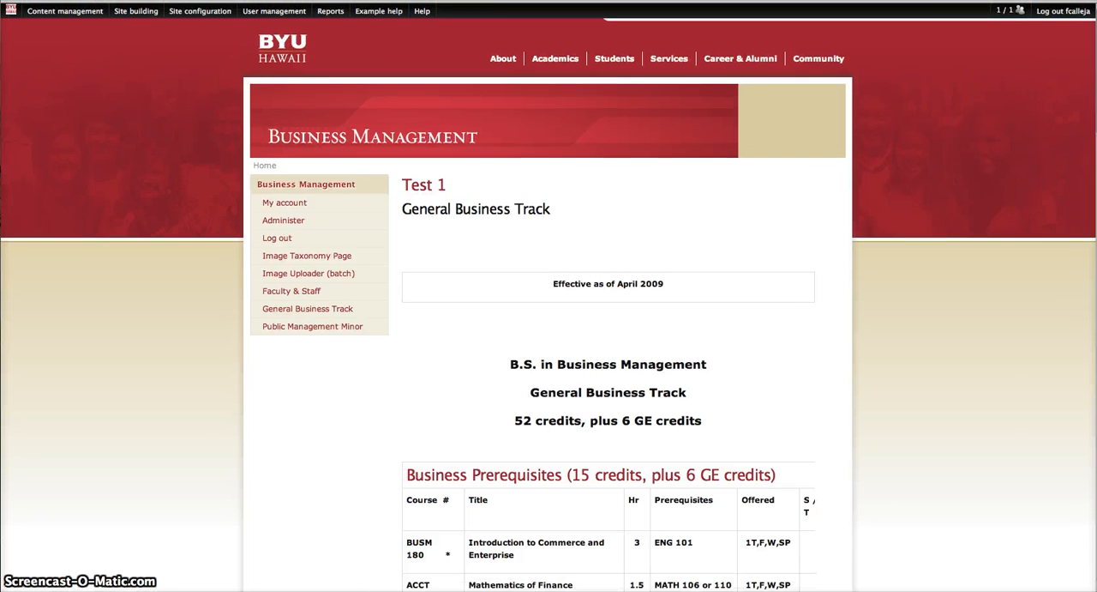
scroll(1002, 241, down, 12)
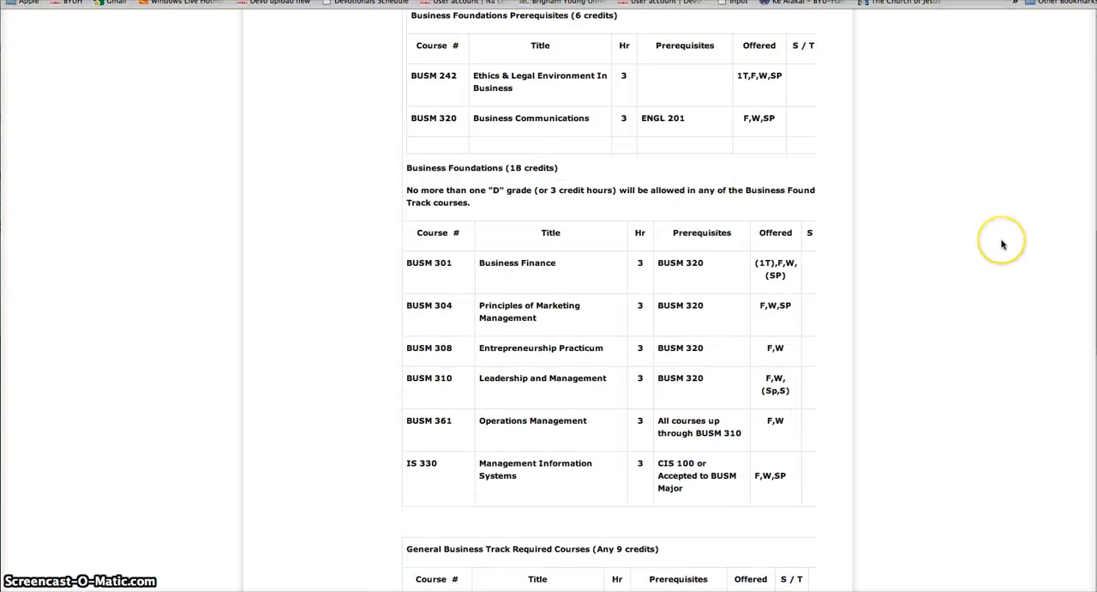
scroll(1002, 244, down, 5)
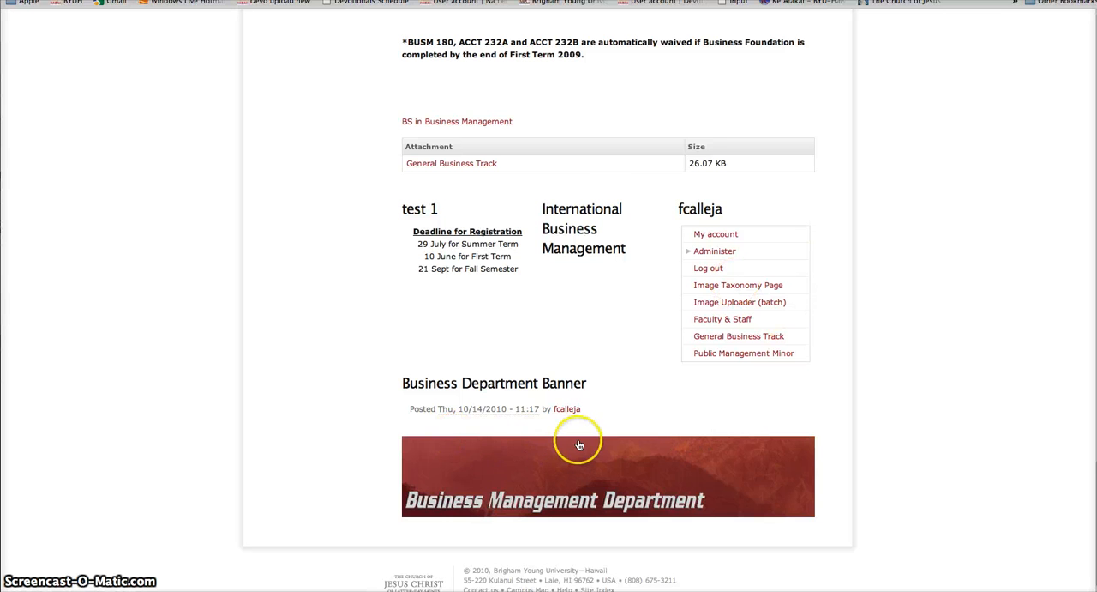
scroll(580, 444, up, 1)
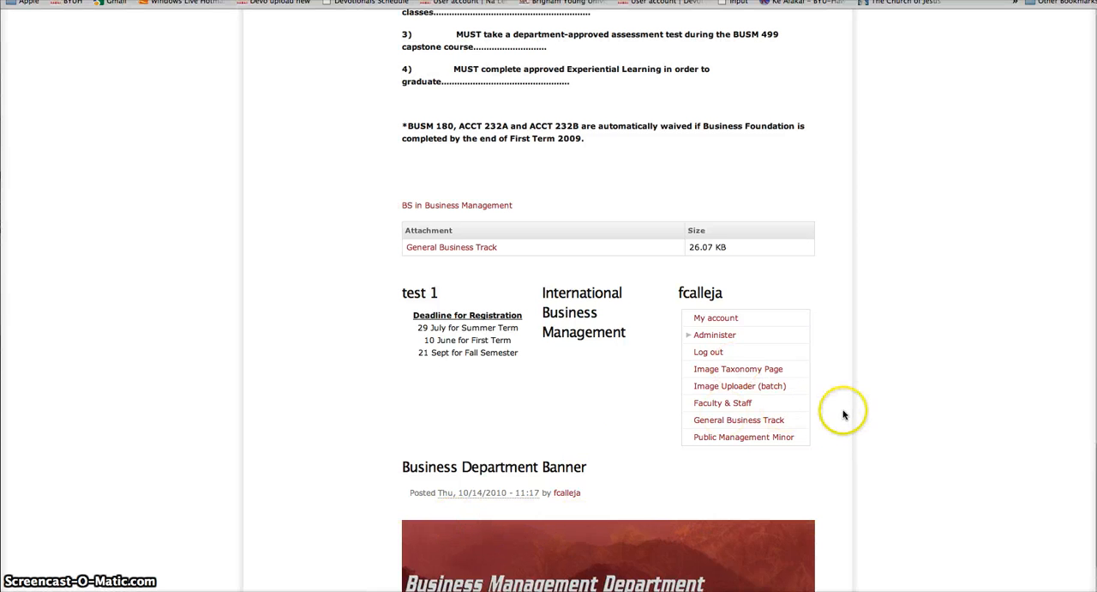
Step: Open the BYU-Hawaii Food Services site in a new browser tab and examine its home page's banner and three-column layout
key(super+Left)
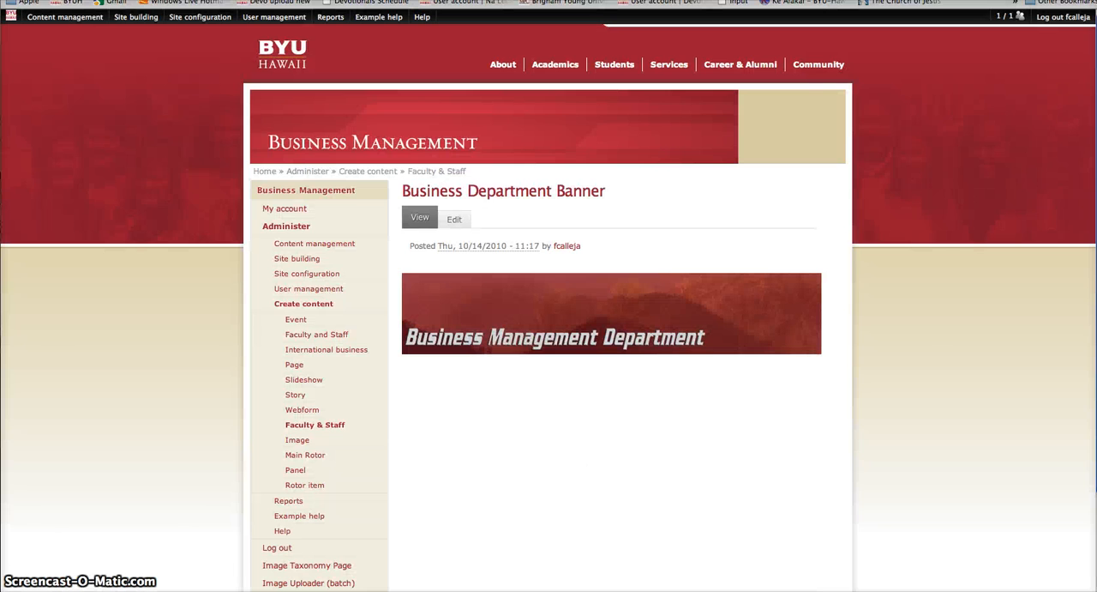
key(super+t)
text(foo)
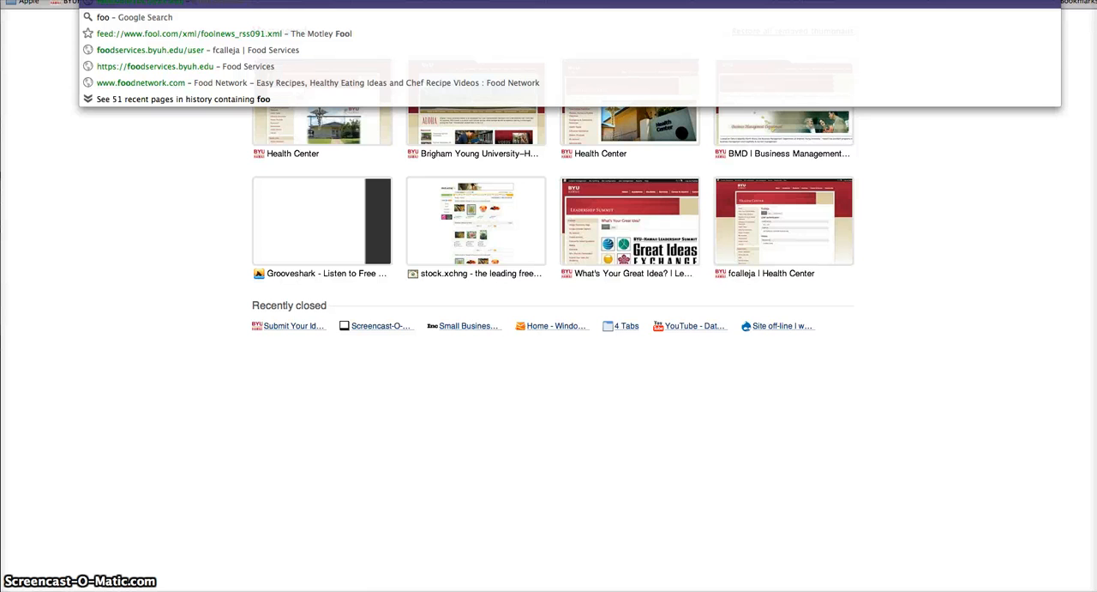
key(Return)
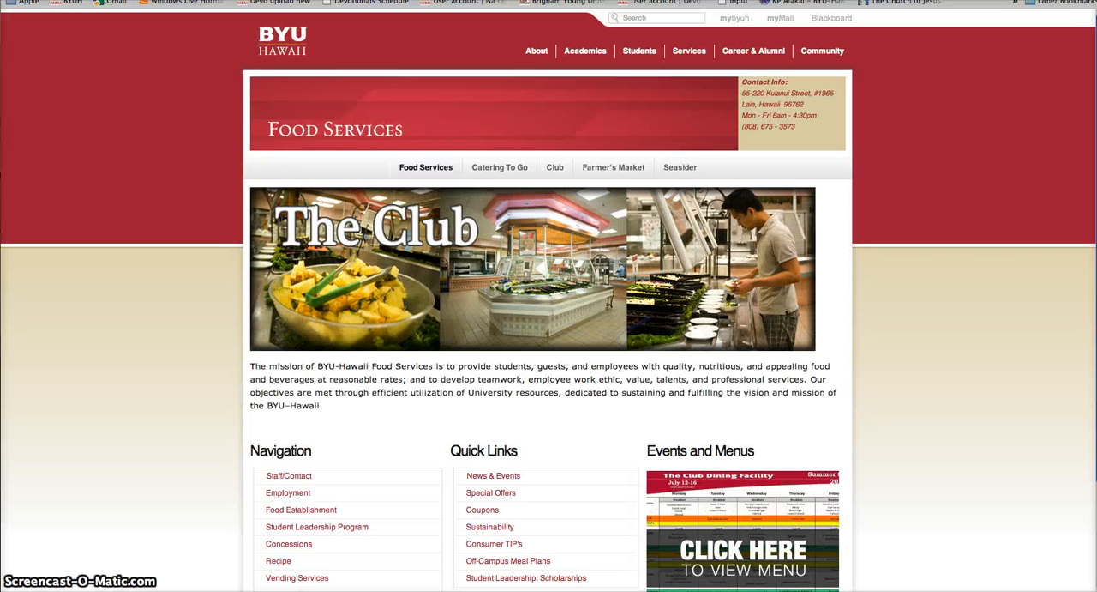
scroll(132, 111, down, 3)
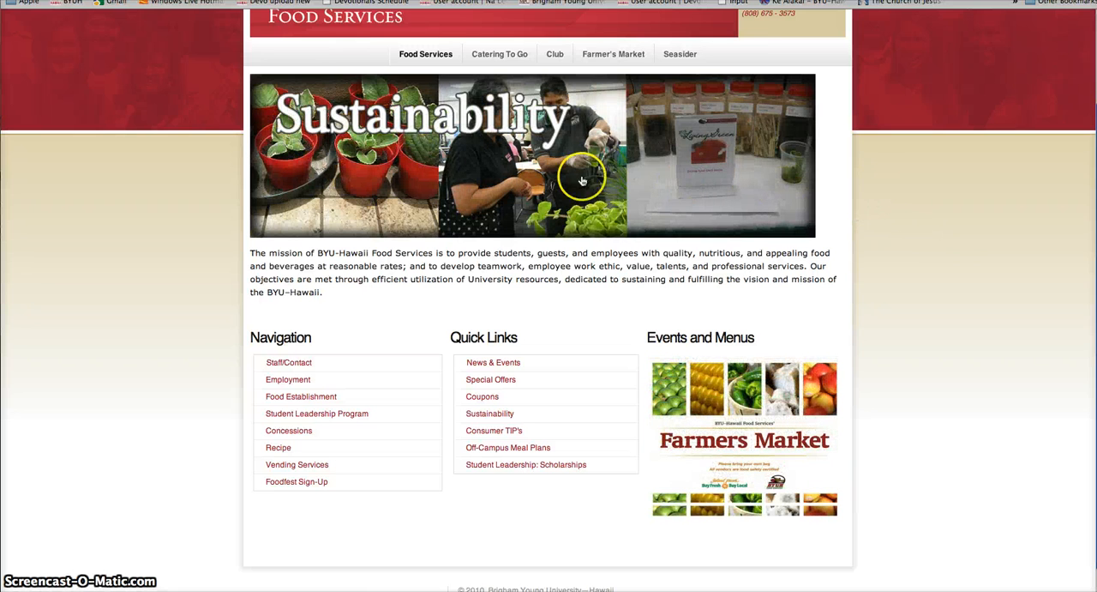
click(431, 166)
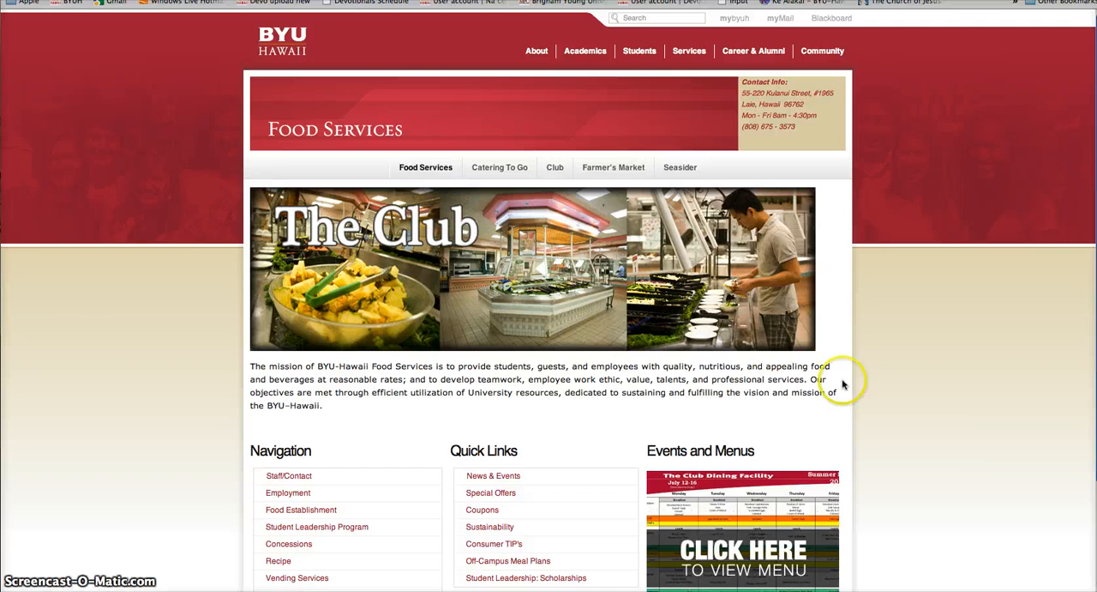
scroll(986, 458, down, 3)
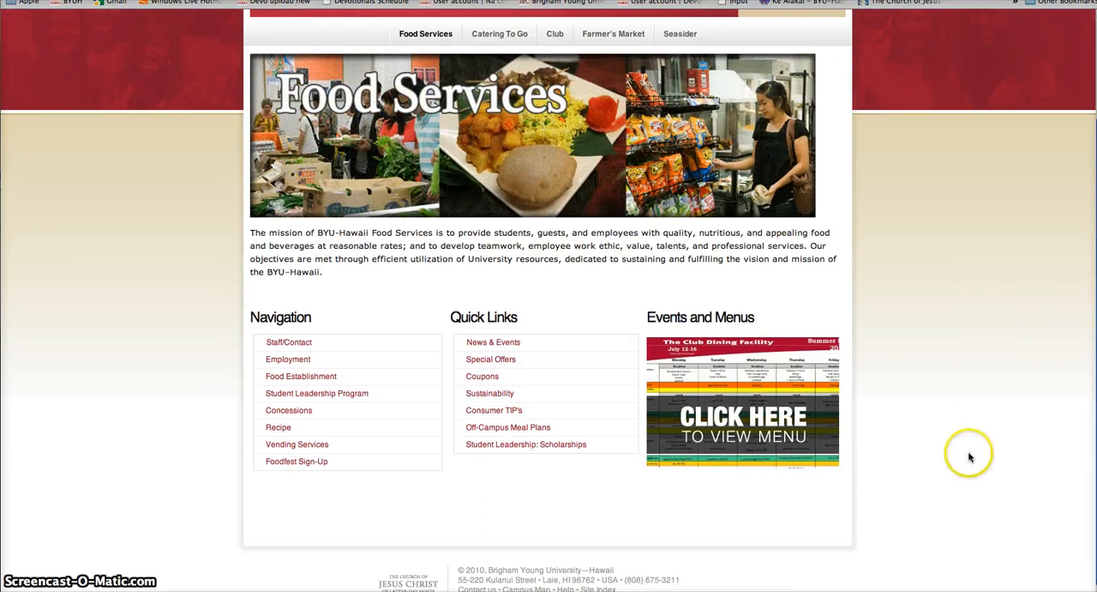
scroll(969, 456, up, 1)
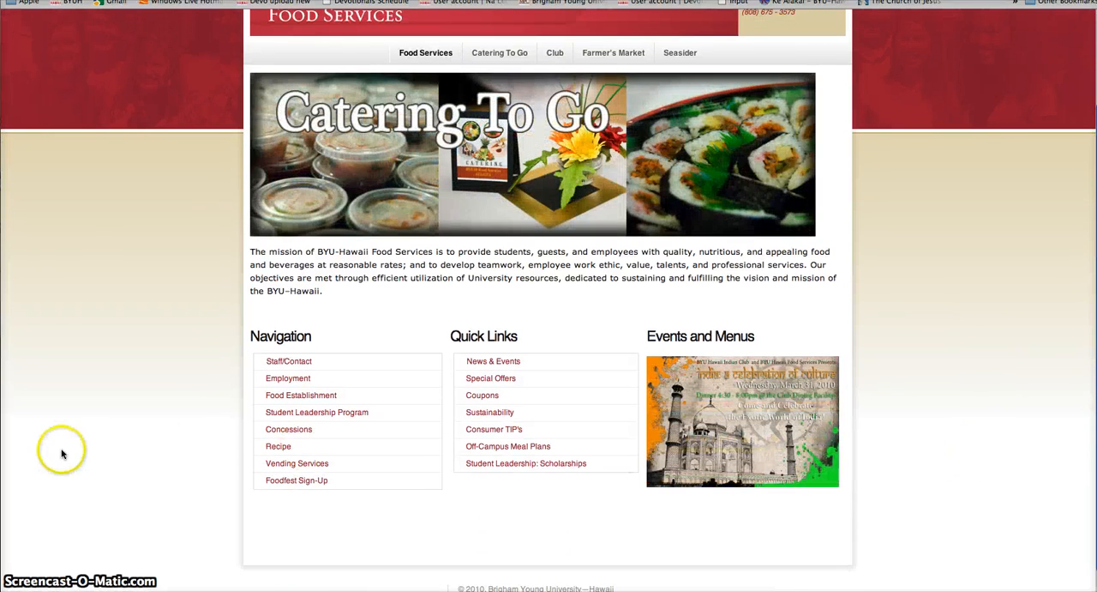